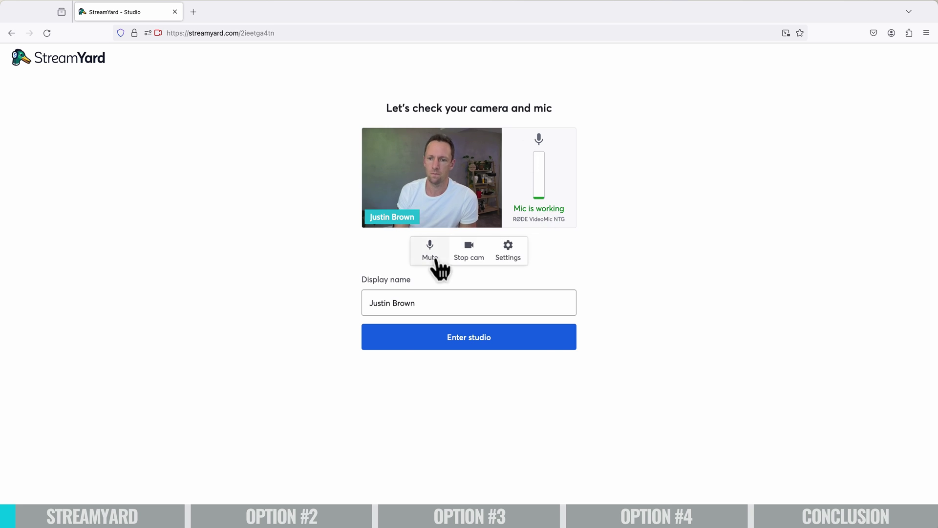
Review the General, Camera, Audio and Virtual background tabs in StreamYard's settings.
{"action": "left_click", "coordinate": [508, 251]}
{"action": "left_click", "coordinate": [344, 164]}
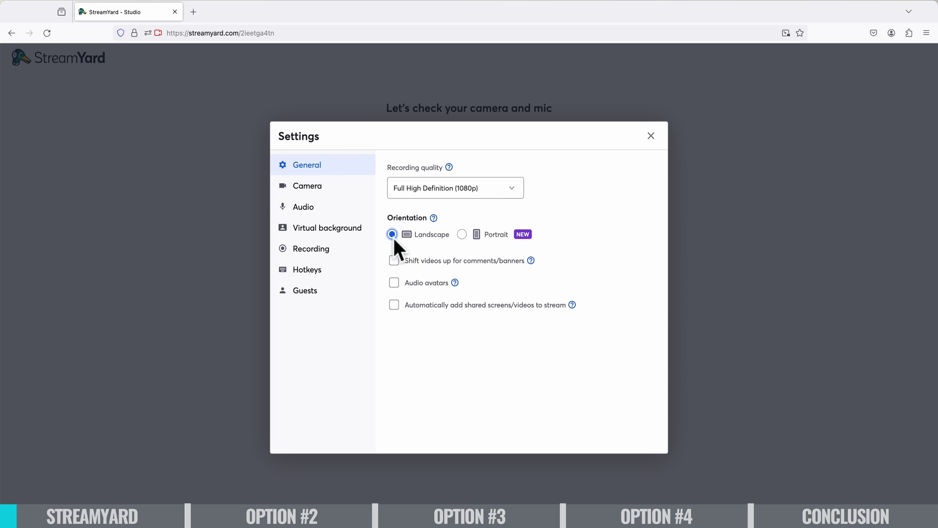
{"action": "left_click", "coordinate": [337, 194]}
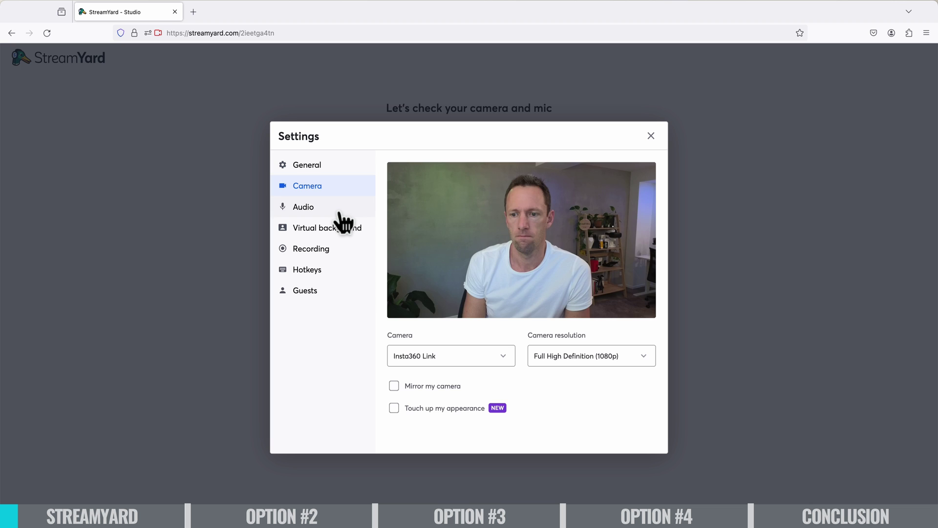
{"action": "left_click", "coordinate": [344, 220]}
{"action": "left_click", "coordinate": [315, 232]}
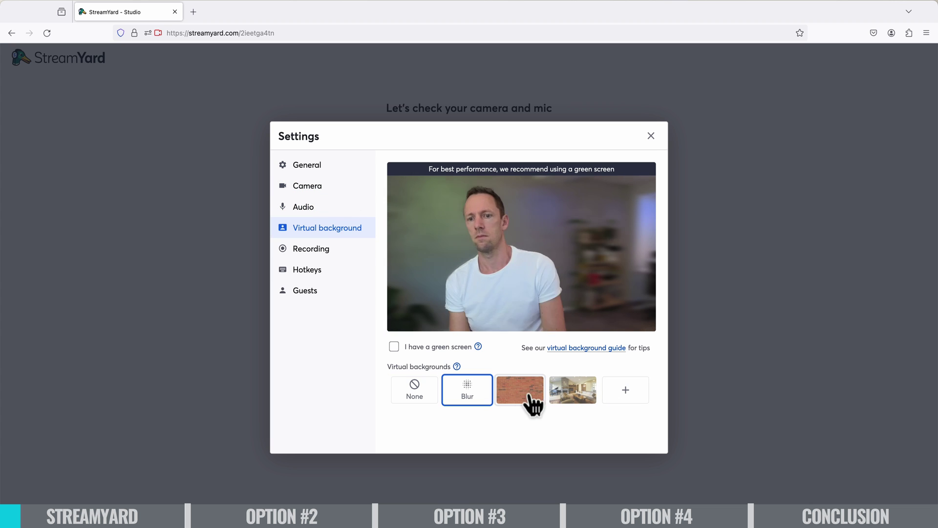
Try then remove the brick wall background, check recording options, and enter the studio.
{"action": "left_click", "coordinate": [547, 403]}
{"action": "left_click", "coordinate": [400, 397]}
{"action": "left_click", "coordinate": [364, 246]}
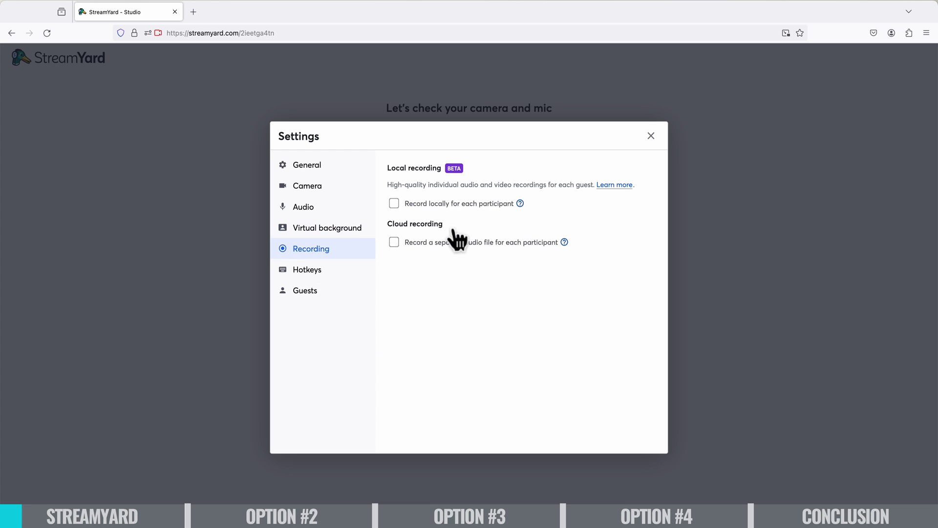
{"action": "left_click", "coordinate": [650, 136]}
{"action": "left_click", "coordinate": [402, 337]}
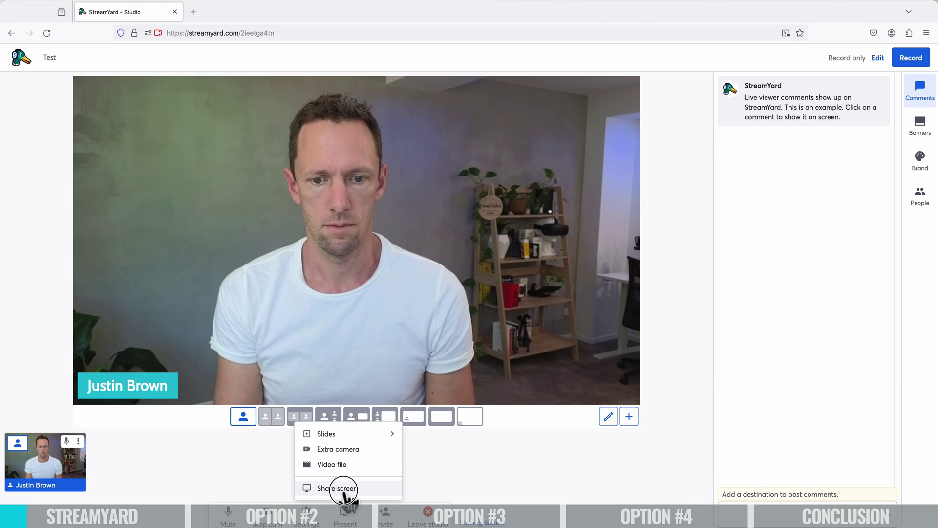
Share Screen 1 into the studio after trying Screens 3 and 4.
{"action": "left_click", "coordinate": [343, 489]}
{"action": "left_click", "coordinate": [311, 73]}
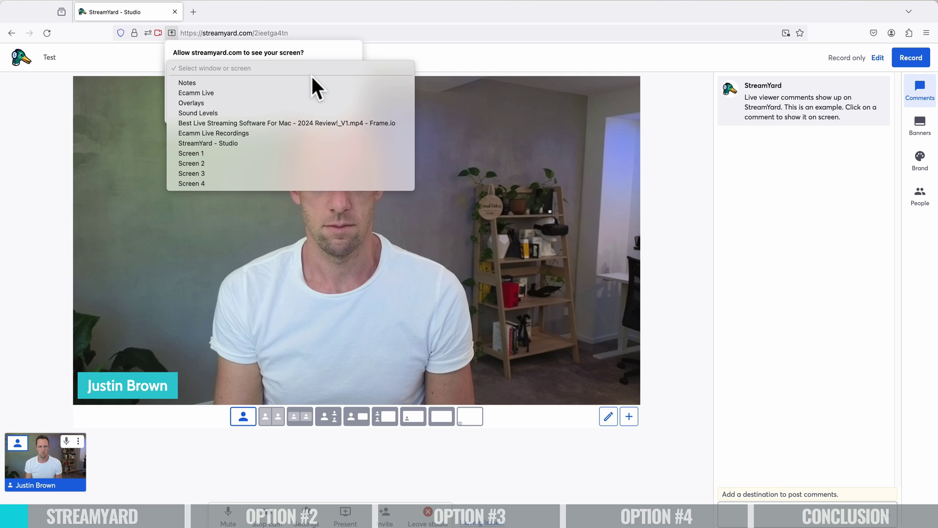
{"action": "left_click", "coordinate": [288, 174]}
{"action": "left_click", "coordinate": [266, 72]}
{"action": "left_click", "coordinate": [220, 201]}
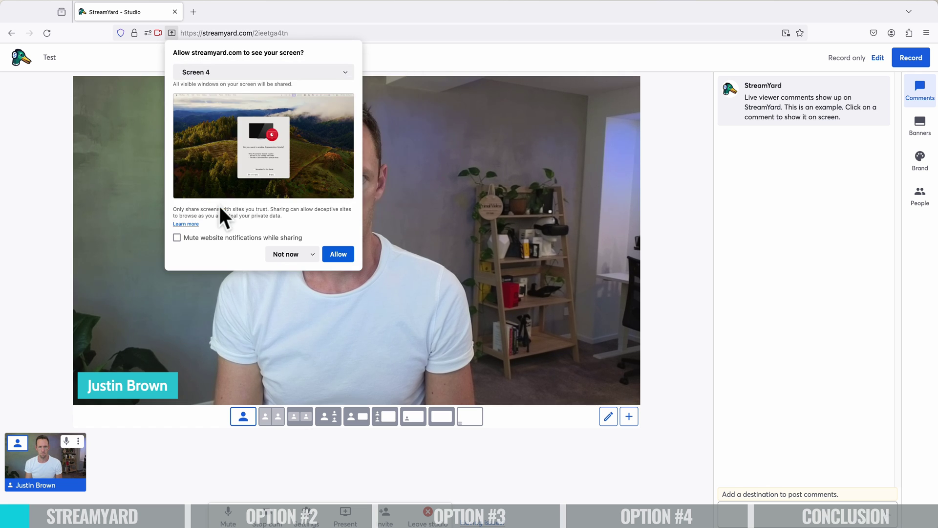
{"action": "left_click", "coordinate": [236, 72]}
{"action": "left_click", "coordinate": [235, 182]}
{"action": "left_click", "coordinate": [258, 75]}
{"action": "left_click", "coordinate": [266, 173]}
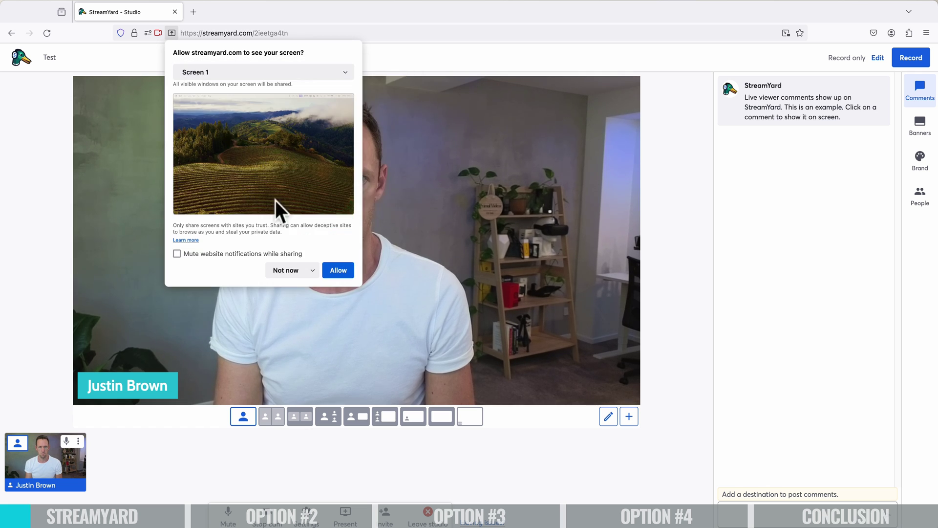
{"action": "left_click", "coordinate": [338, 270]}
Cycle through camera-only, side-by-side, inset and full-screen layouts, ending on the camera alone.
{"action": "left_click", "coordinate": [307, 418]}
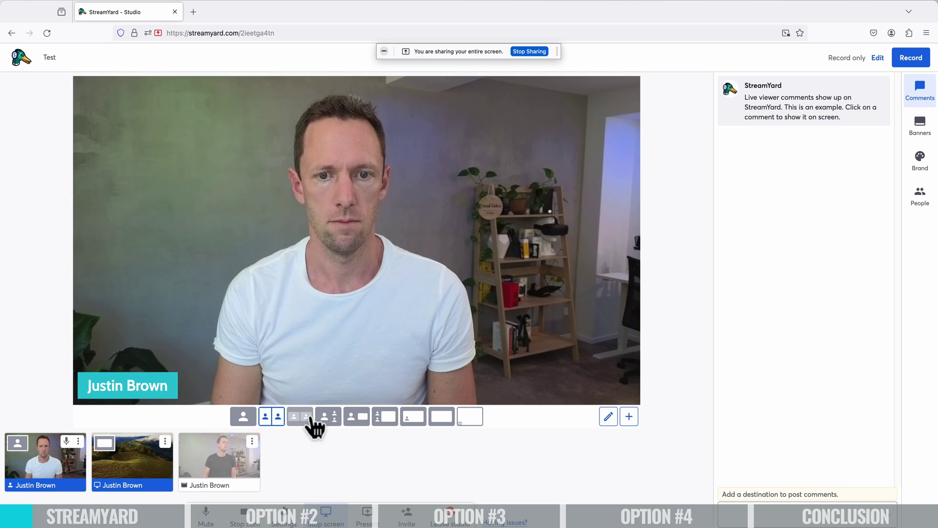
{"action": "left_click", "coordinate": [358, 417]}
{"action": "left_click", "coordinate": [386, 418]}
{"action": "left_click", "coordinate": [413, 418]}
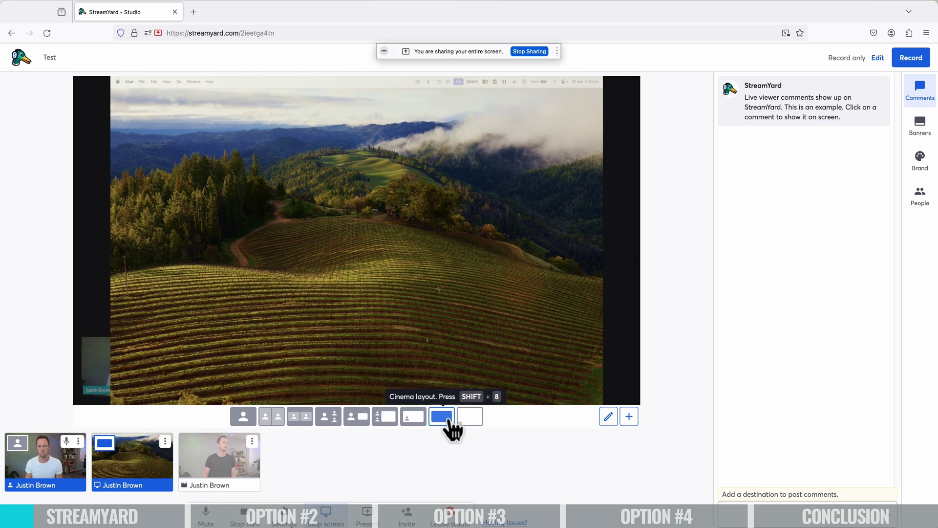
{"action": "left_click", "coordinate": [385, 418]}
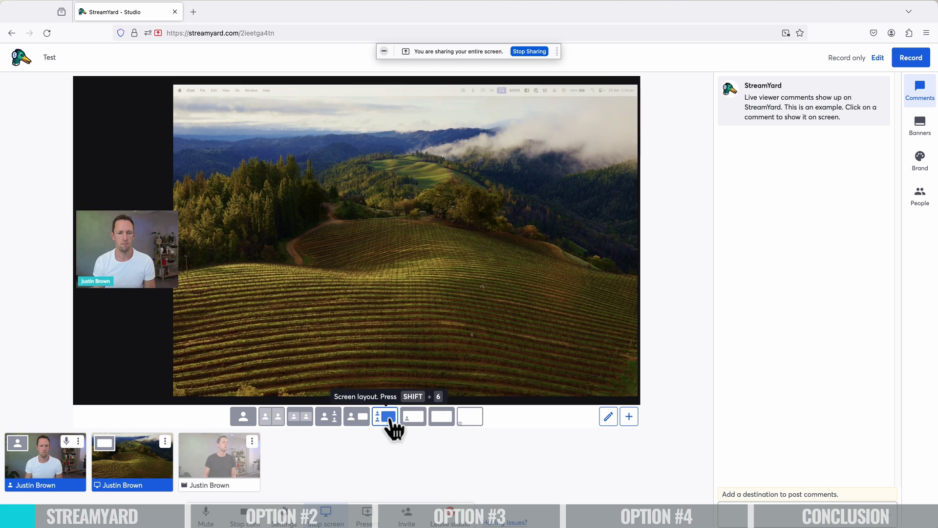
{"action": "left_click", "coordinate": [357, 418]}
{"action": "left_click", "coordinate": [328, 417]}
{"action": "left_click", "coordinate": [243, 416]}
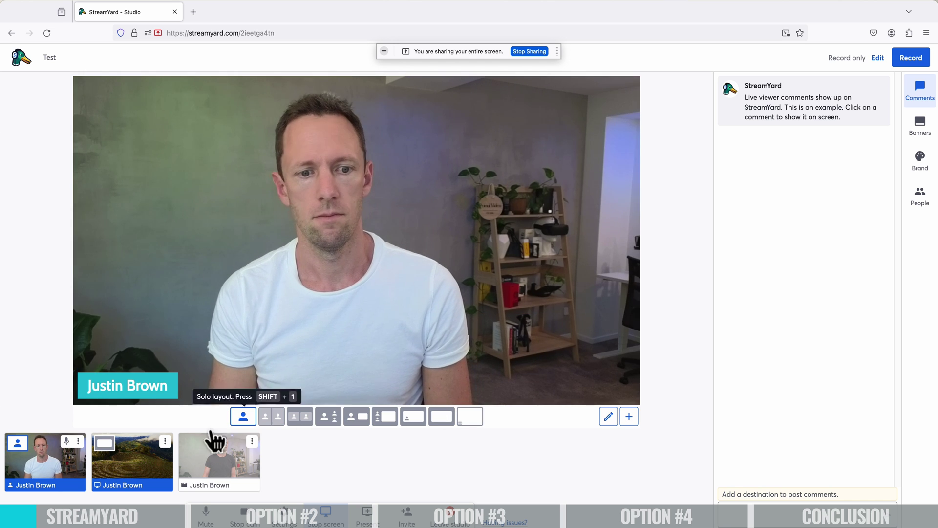
{"action": "left_click", "coordinate": [104, 442]}
{"action": "left_click", "coordinate": [19, 444]}
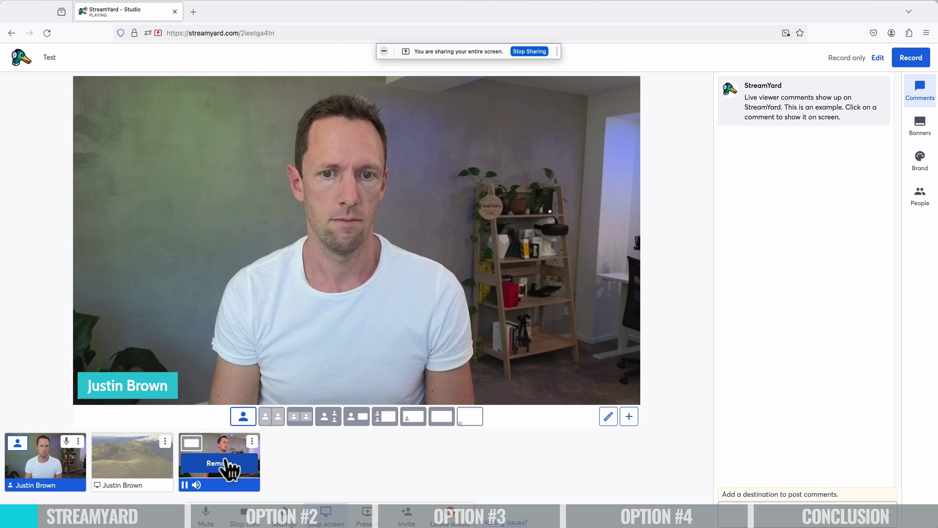
Play the video clip on stage and skip ahead through it.
{"action": "left_click", "coordinate": [225, 463]}
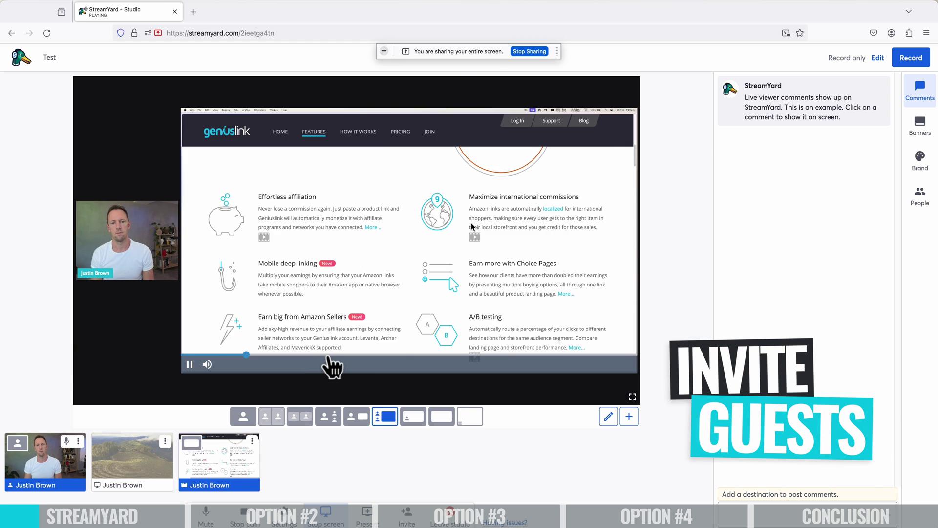
{"action": "left_click", "coordinate": [377, 354]}
{"action": "left_click", "coordinate": [485, 355]}
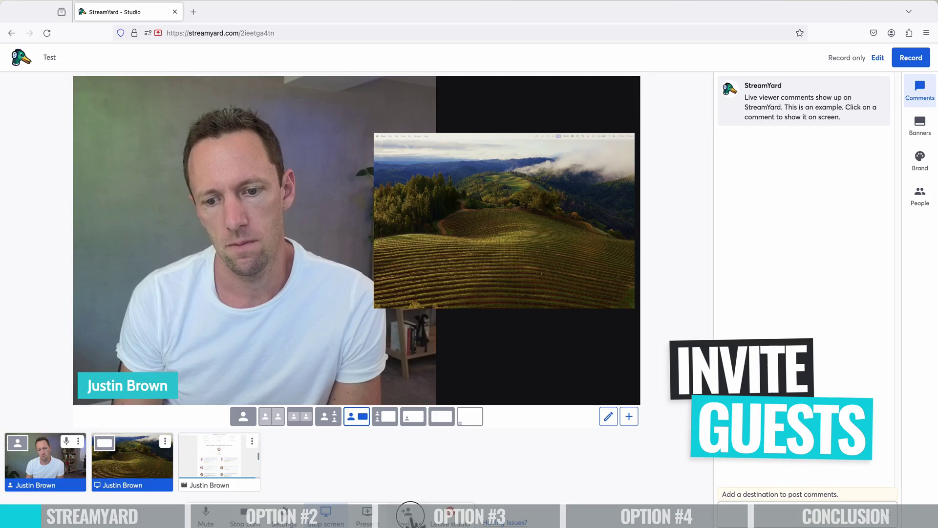
Copy the guest invite link to the clipboard.
{"action": "left_click", "coordinate": [408, 514]}
{"action": "left_click", "coordinate": [415, 299]}
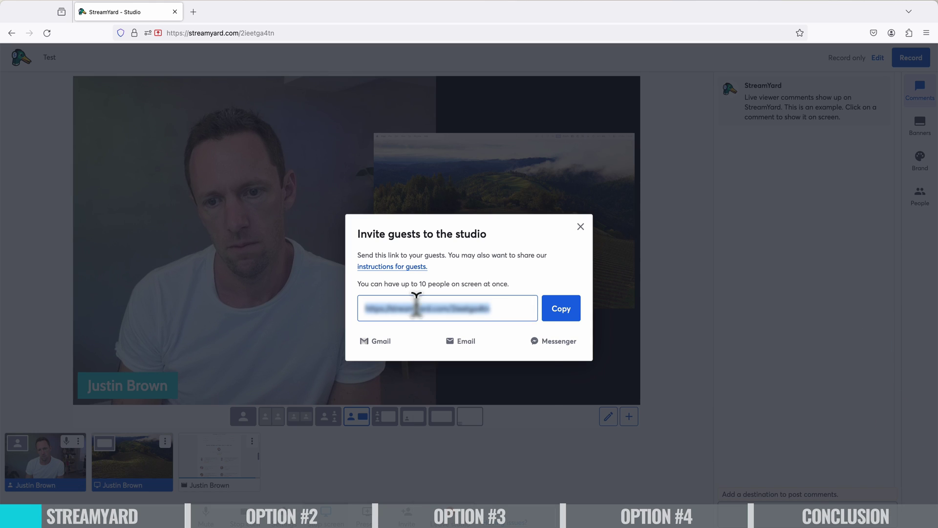
{"action": "right_click", "coordinate": [415, 300]}
{"action": "left_click", "coordinate": [462, 415]}
{"action": "left_click", "coordinate": [564, 307]}
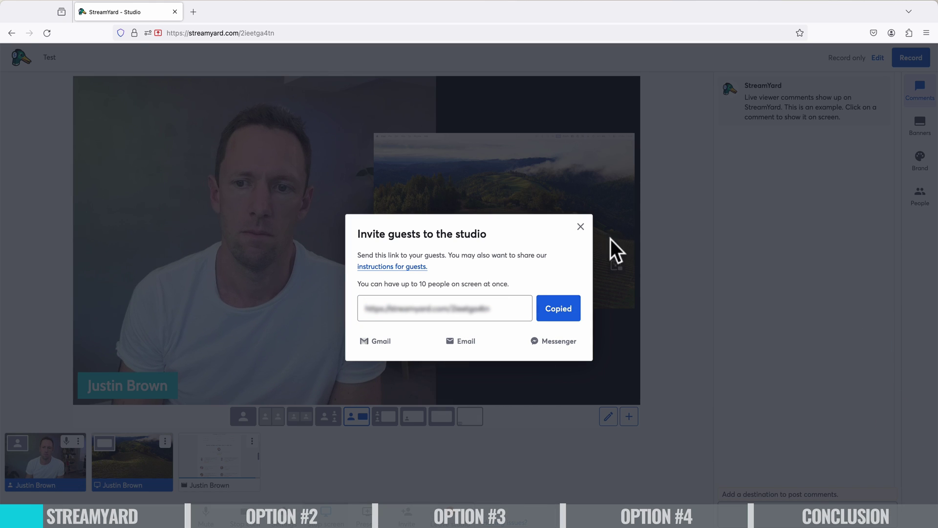
{"action": "left_click", "coordinate": [580, 227]}
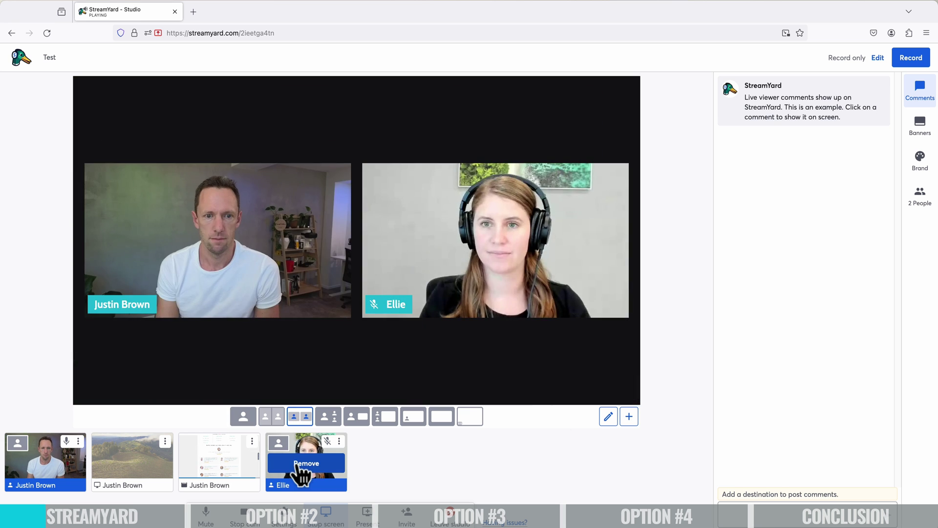
Try guest-only, host-only, group and inset layouts, then show the screen with both cameras along the bottom.
{"action": "left_click", "coordinate": [278, 443]}
{"action": "left_click", "coordinate": [18, 442]}
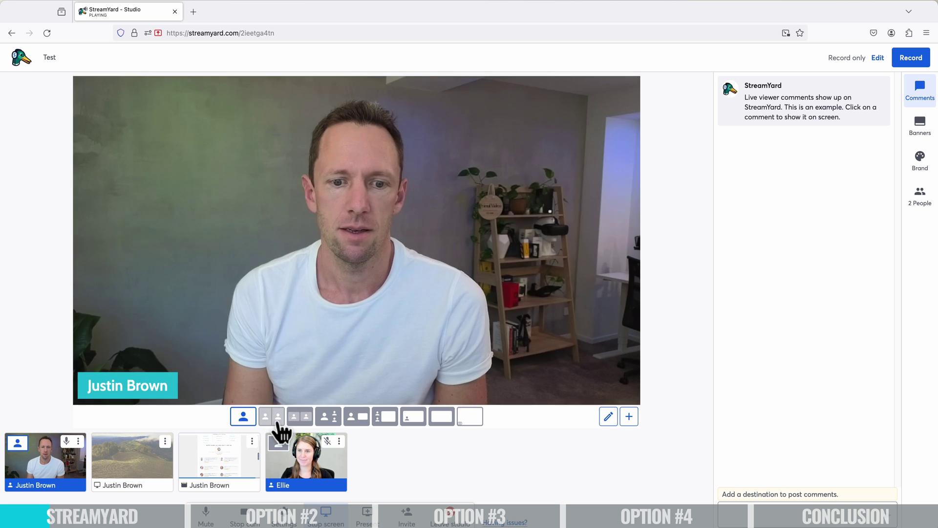
{"action": "left_click", "coordinate": [278, 421]}
{"action": "left_click", "coordinate": [306, 420]}
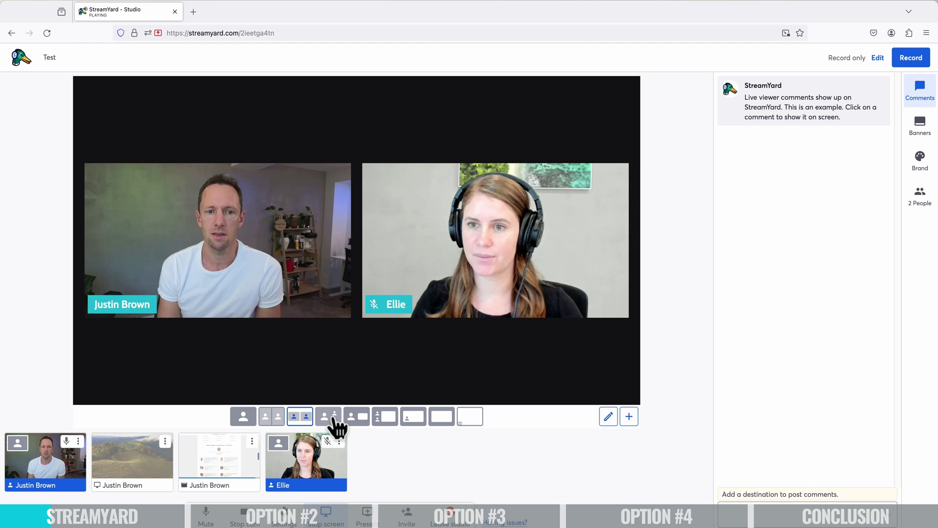
{"action": "left_click", "coordinate": [334, 419]}
{"action": "left_click", "coordinate": [142, 469]}
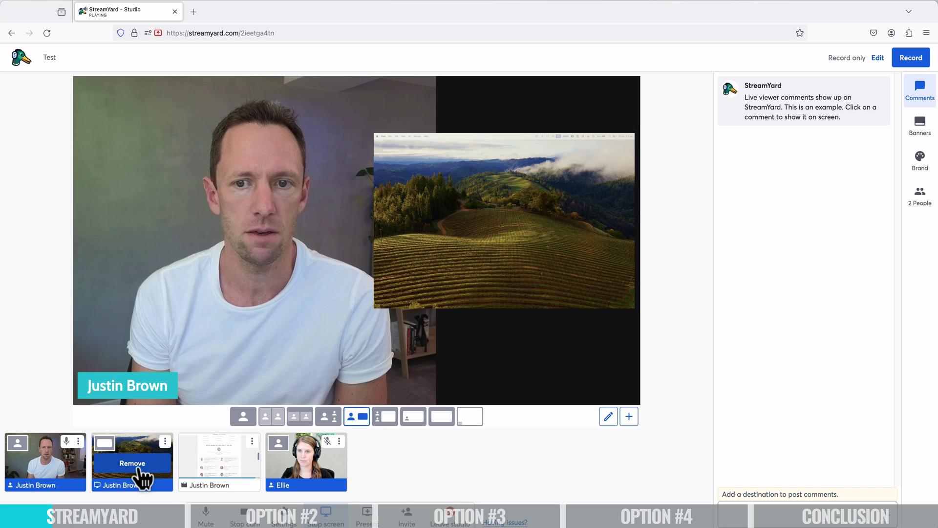
{"action": "left_click", "coordinate": [384, 419]}
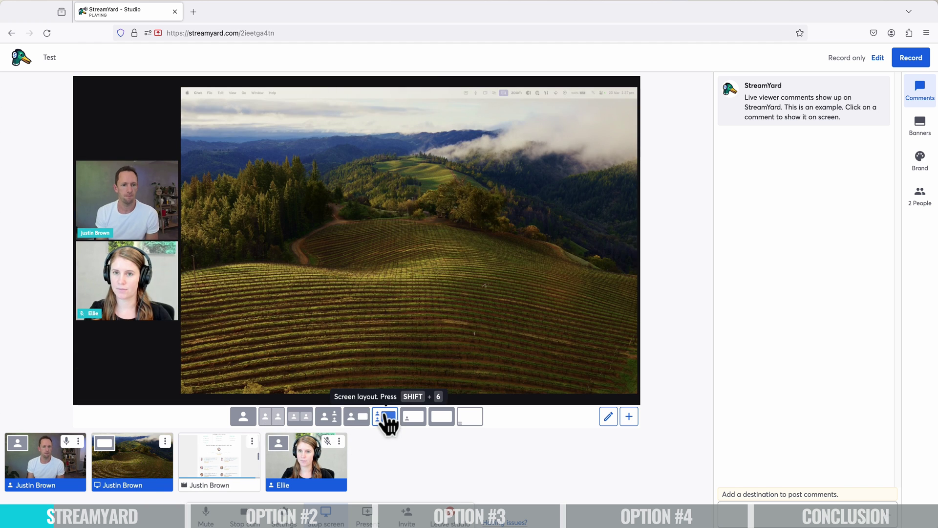
{"action": "left_click", "coordinate": [413, 422]}
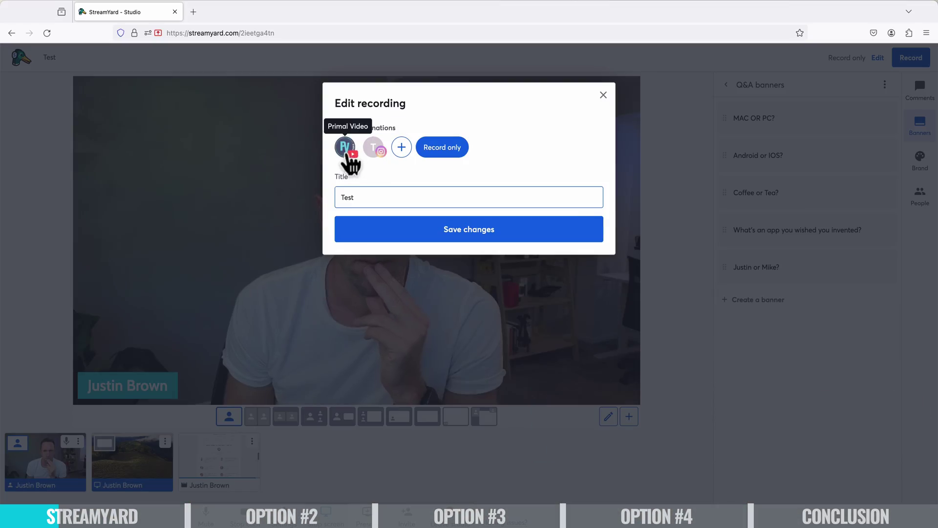
Select the Primal Video channel and Instagram as destinations and add a new platform.
{"action": "left_click", "coordinate": [346, 149]}
{"action": "left_click", "coordinate": [374, 145]}
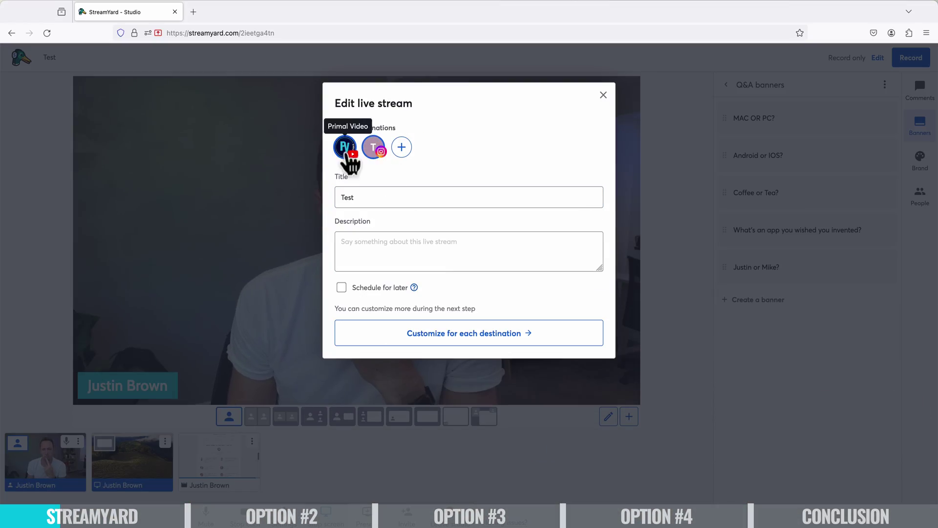
{"action": "left_click", "coordinate": [401, 148]}
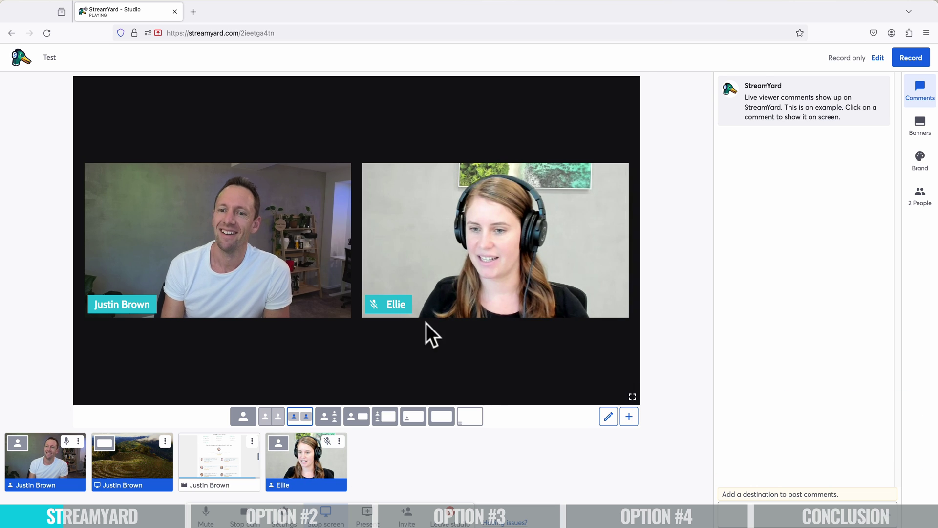
Show and hide a comment, then put the Q&A banner 'MAC OR PC?' on stage.
{"action": "left_click", "coordinate": [810, 105]}
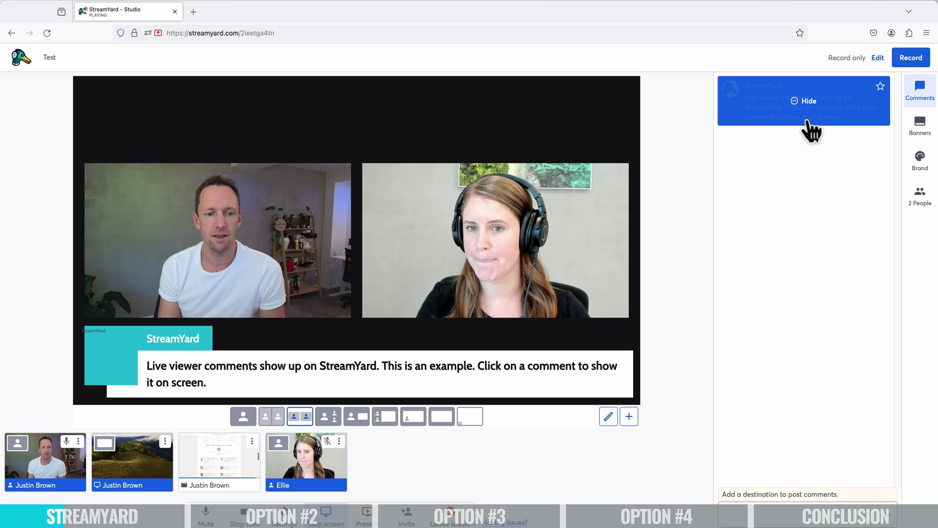
{"action": "left_click", "coordinate": [804, 106]}
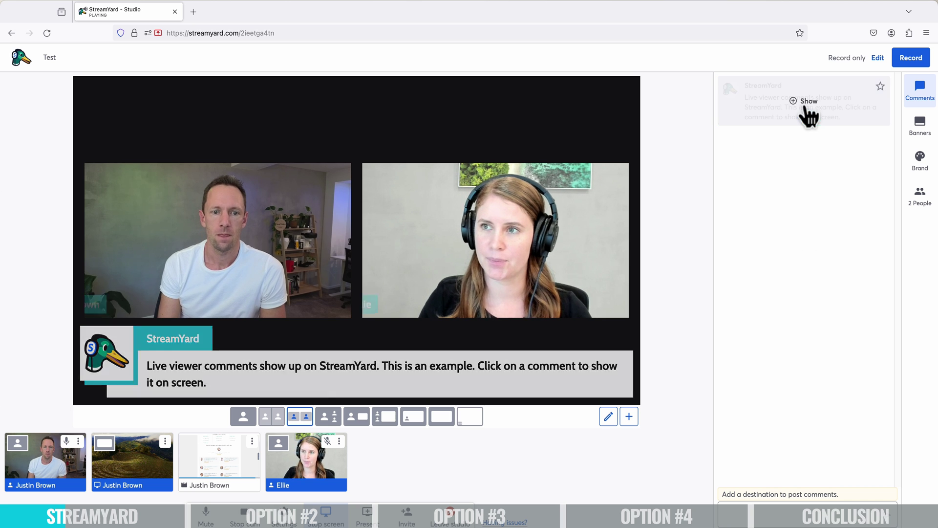
{"action": "left_click", "coordinate": [928, 138]}
{"action": "left_click", "coordinate": [812, 113]}
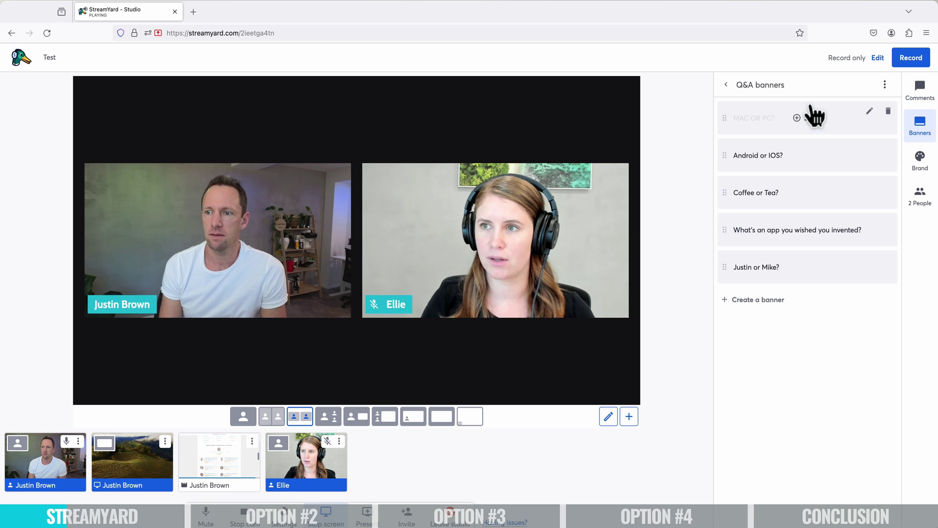
{"action": "left_click", "coordinate": [783, 117]}
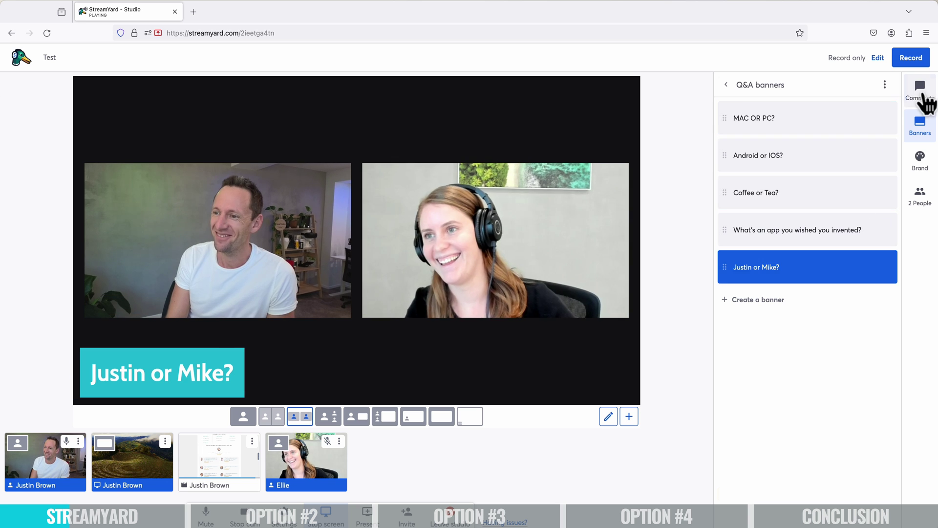
Show and hide the sample viewer comment, then remove the second guest from stage.
{"action": "left_click", "coordinate": [920, 91]}
{"action": "left_click", "coordinate": [804, 103]}
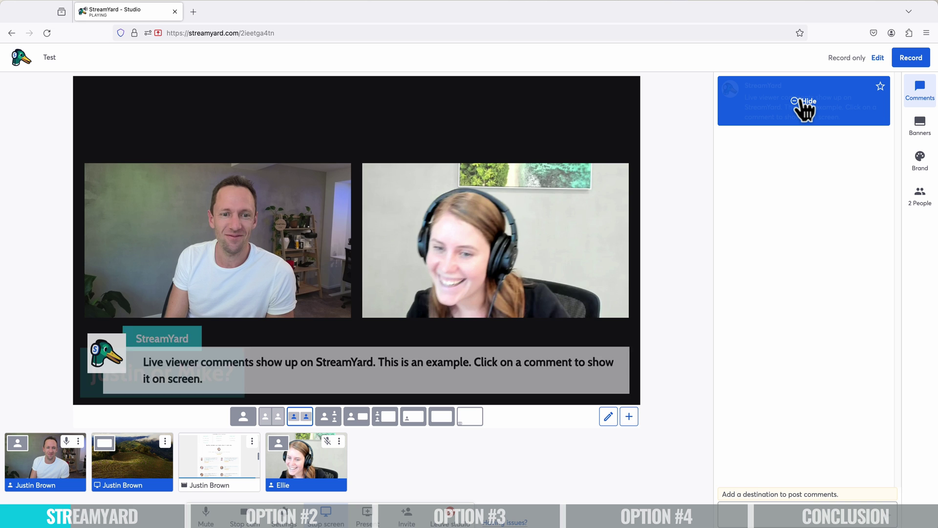
{"action": "left_click", "coordinate": [803, 101]}
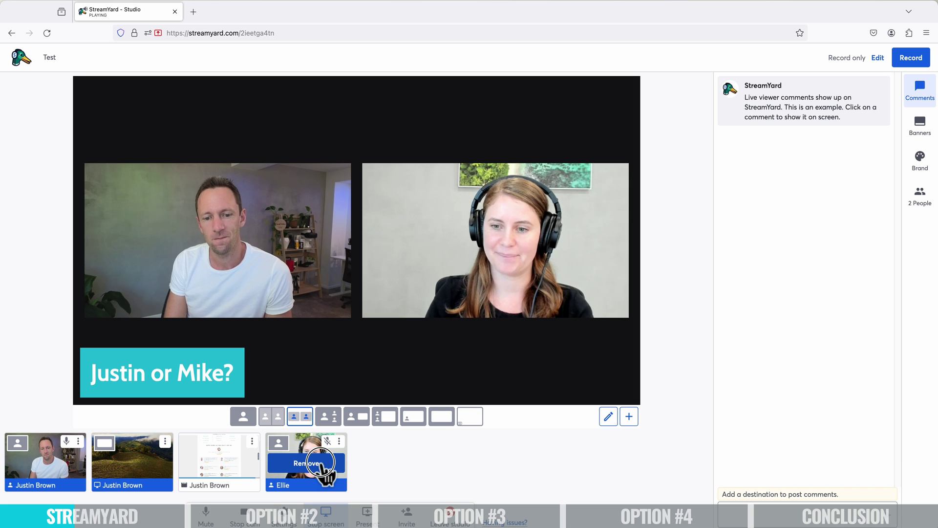
{"action": "left_click", "coordinate": [320, 462]}
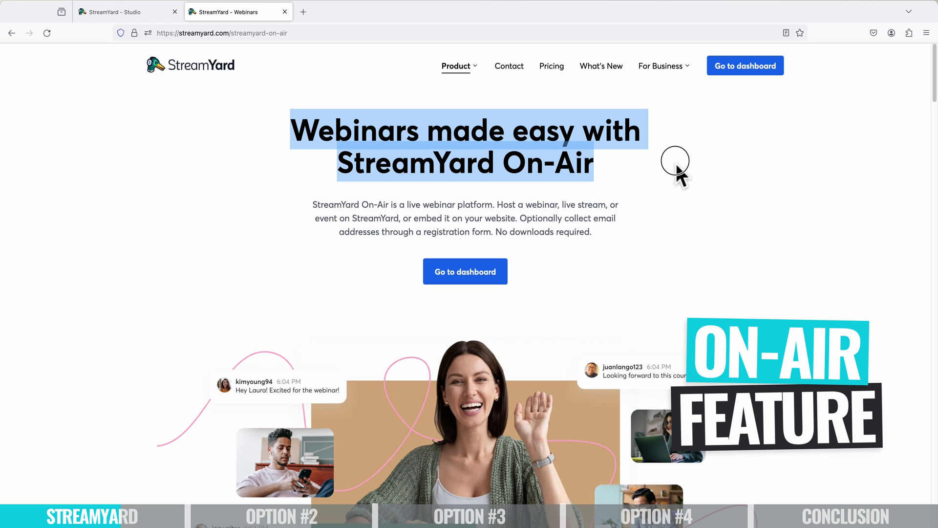
Clear the headline selection and scroll down the On-Air webinar page.
{"action": "left_click", "coordinate": [513, 186]}
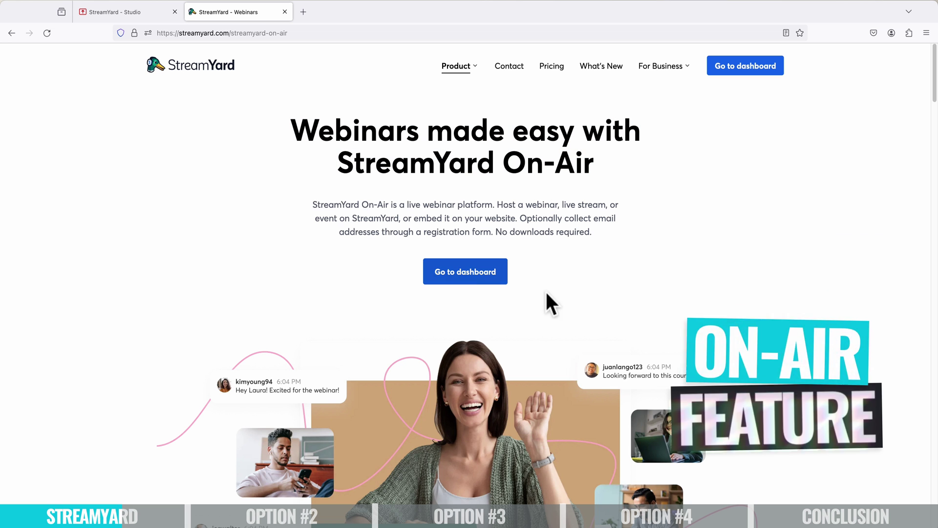
{"action": "scroll", "coordinate": [854, 362], "scroll_direction": "down", "scroll_amount": 2}
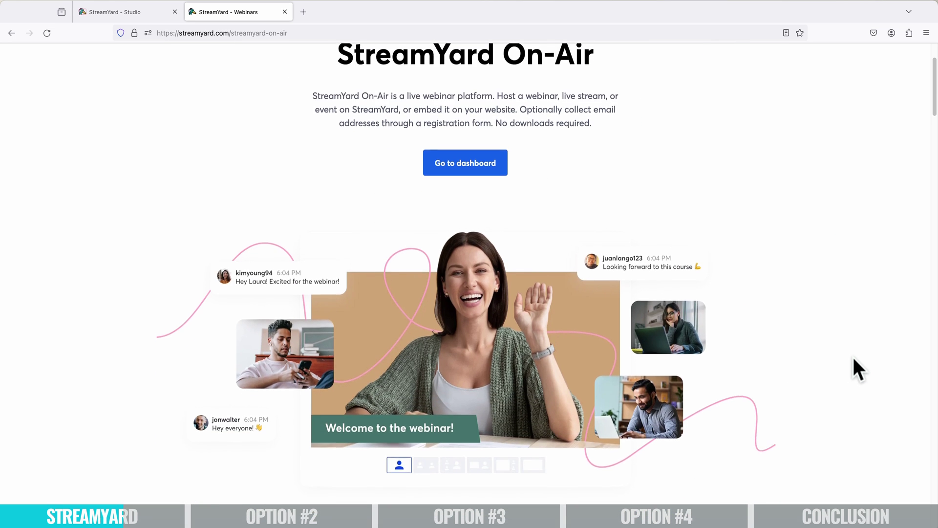
{"action": "scroll", "coordinate": [853, 358], "scroll_direction": "down", "scroll_amount": 5}
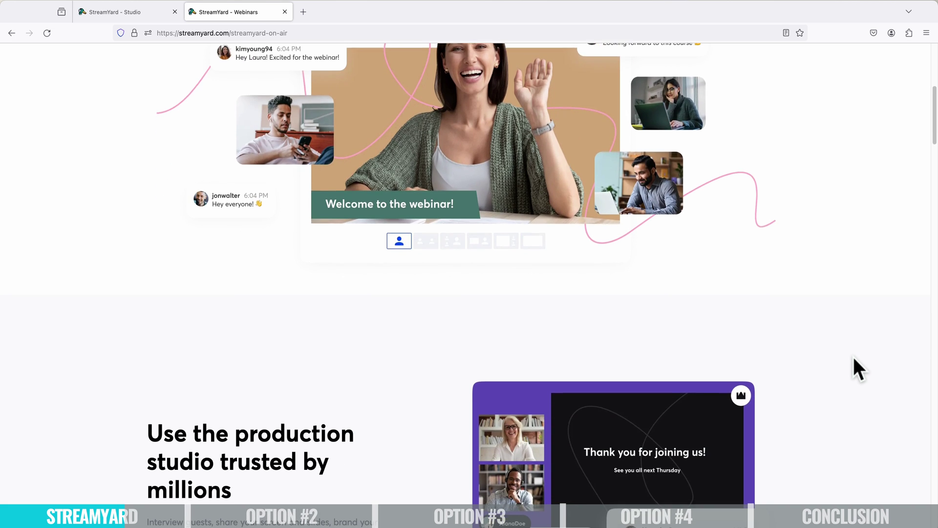
{"action": "scroll", "coordinate": [854, 360], "scroll_direction": "down", "scroll_amount": 6}
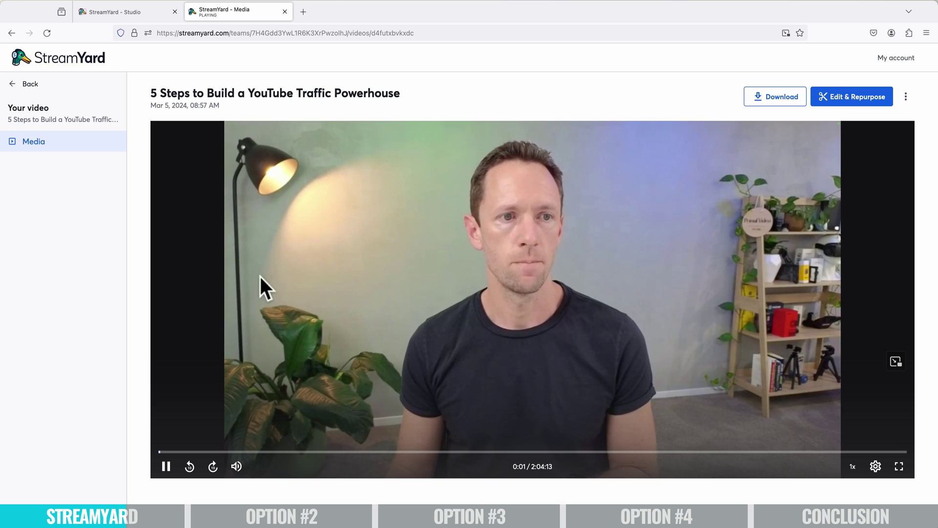
Seek the recording from 25 minutes through the Maximize Value, thumbnail formula and five-steps recap slides.
{"action": "left_click", "coordinate": [309, 451]}
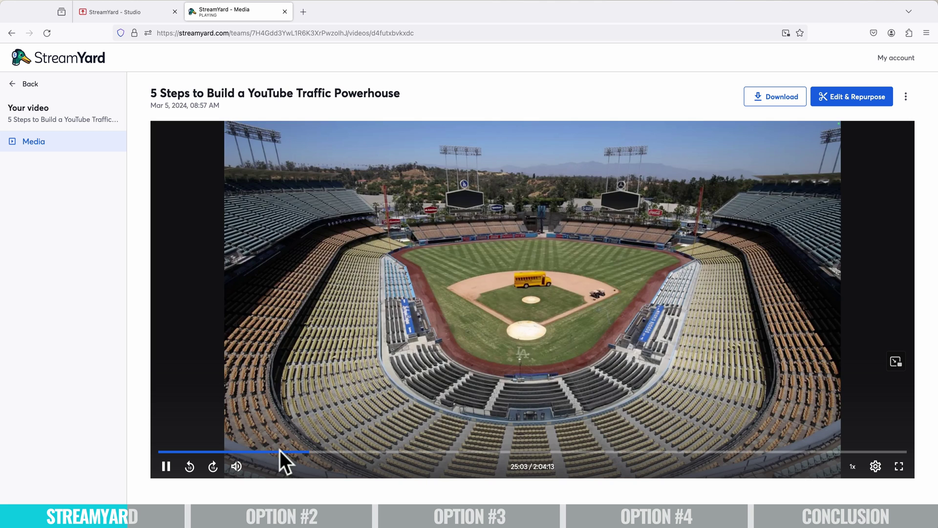
{"action": "left_click", "coordinate": [360, 452]}
{"action": "left_click", "coordinate": [394, 452]}
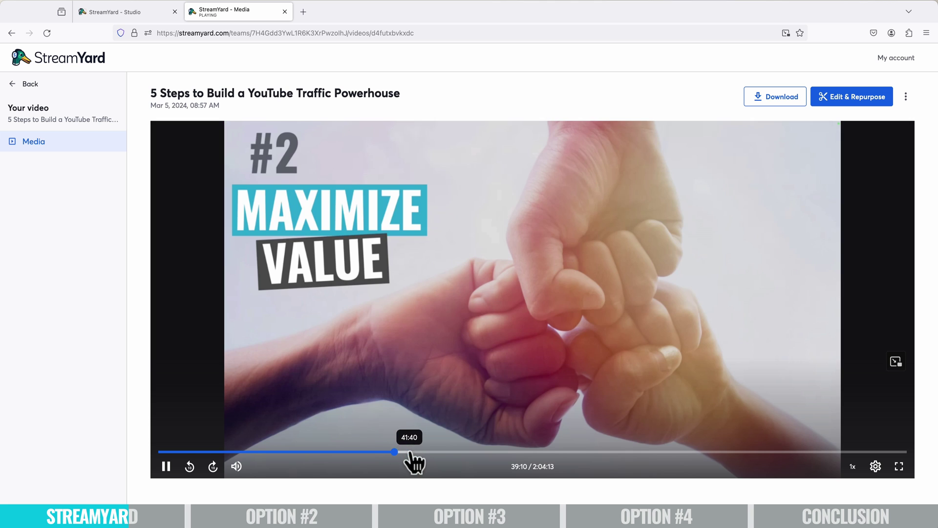
{"action": "left_click", "coordinate": [434, 452]}
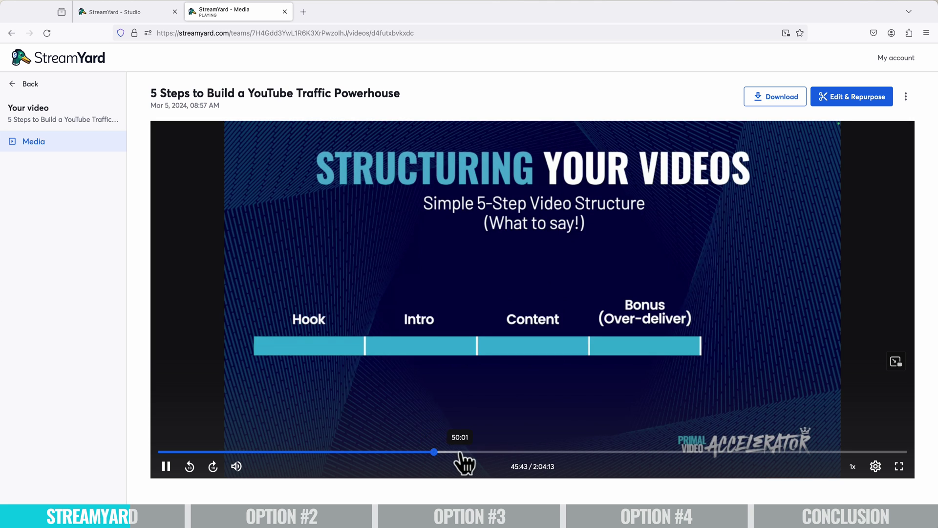
{"action": "left_click", "coordinate": [511, 452]}
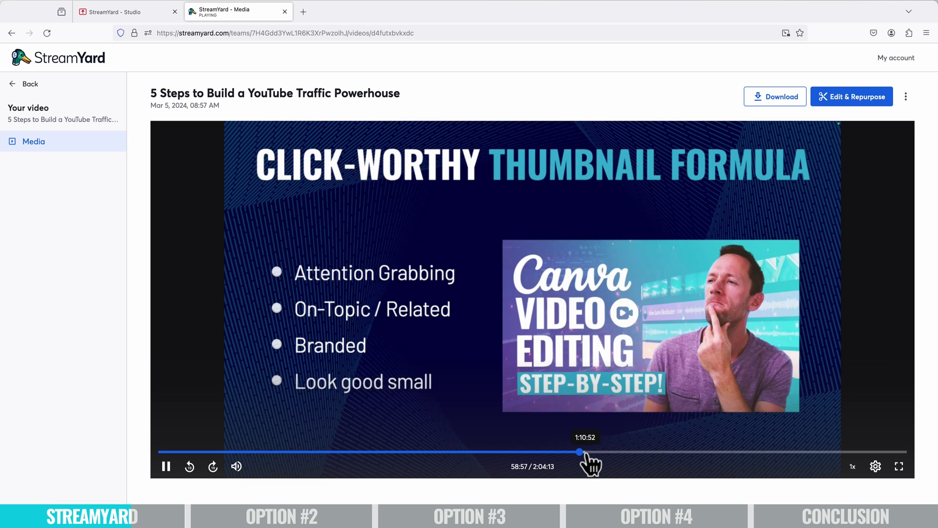
{"action": "left_click", "coordinate": [585, 452]}
{"action": "left_click", "coordinate": [601, 453]}
{"action": "left_click", "coordinate": [614, 453]}
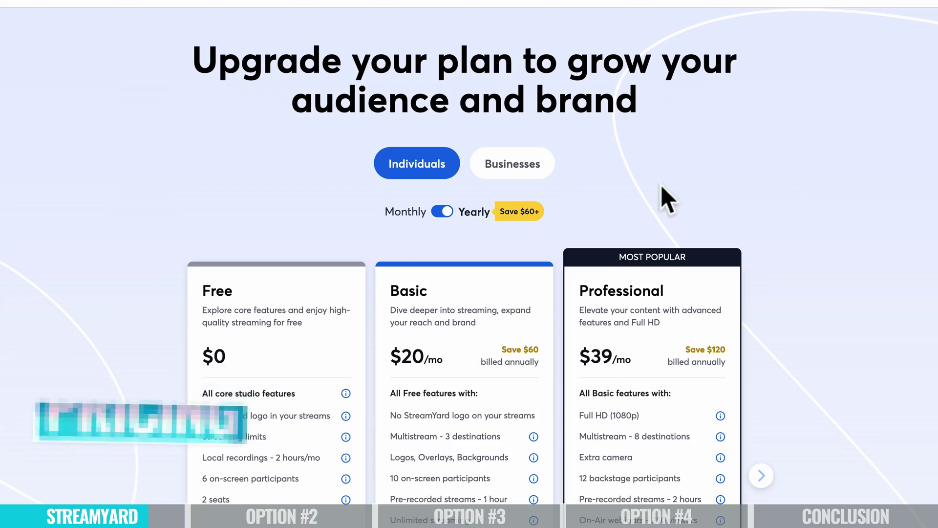
Toggle monthly/yearly pricing and highlight Basic's 10 on-screen participants and 1-hour pre-recorded streams.
{"action": "scroll", "coordinate": [660, 186], "scroll_direction": "down", "scroll_amount": 4}
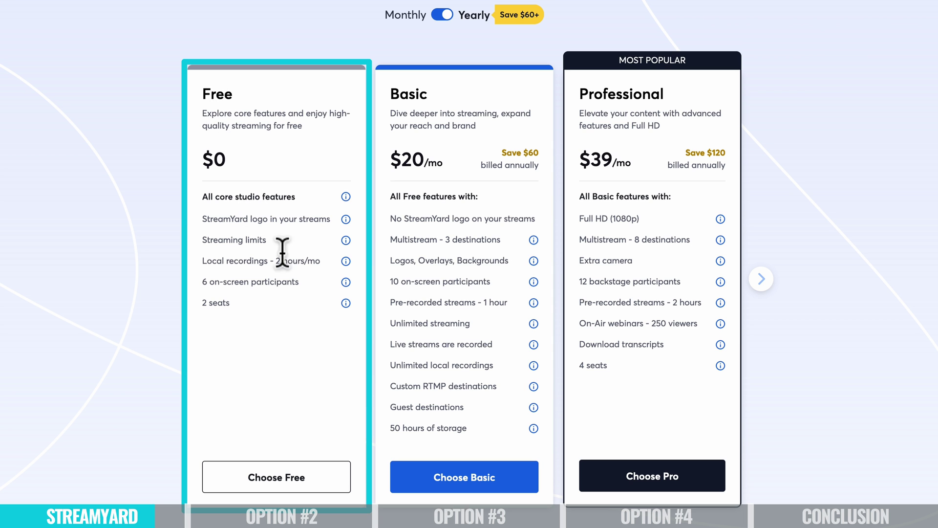
{"action": "left_click", "coordinate": [444, 15]}
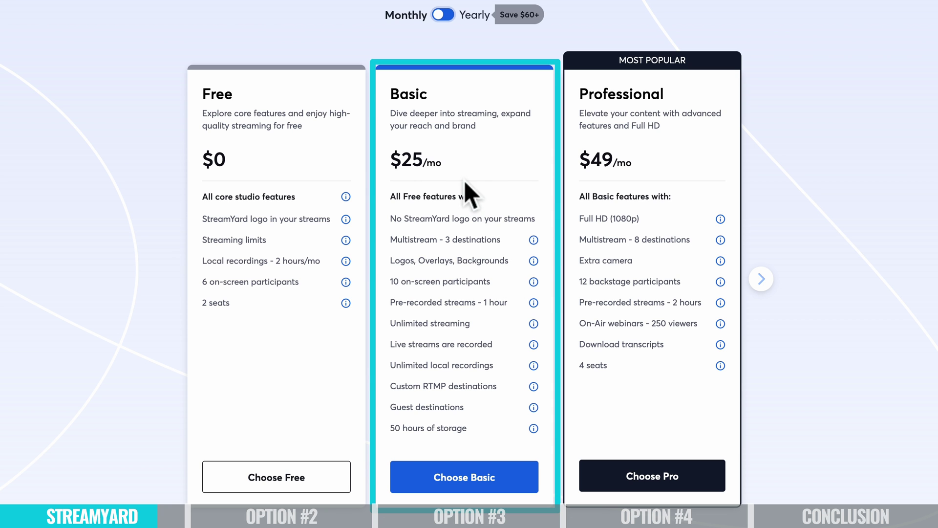
{"action": "left_click", "coordinate": [445, 16]}
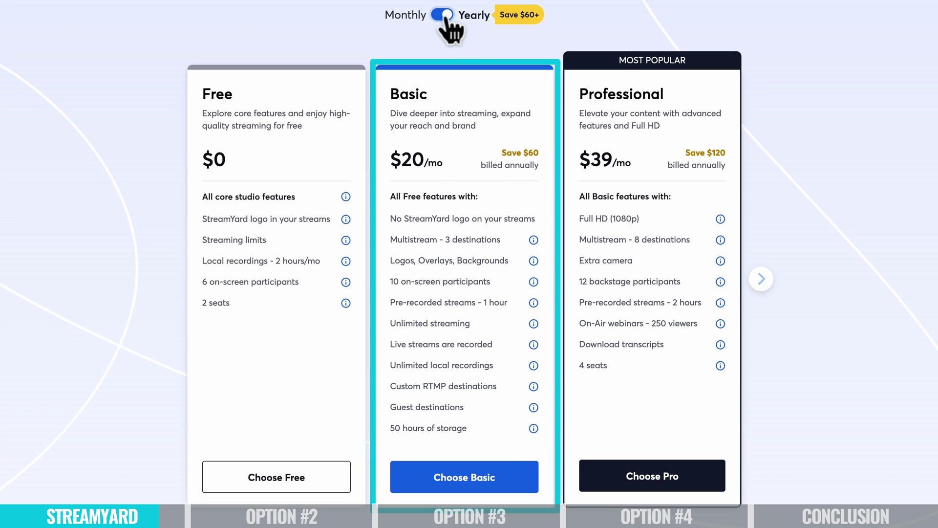
{"action": "left_click", "coordinate": [444, 15]}
{"action": "left_click", "coordinate": [445, 15]}
{"action": "left_click_drag", "start_coordinate": [388, 284], "coordinate": [506, 282]}
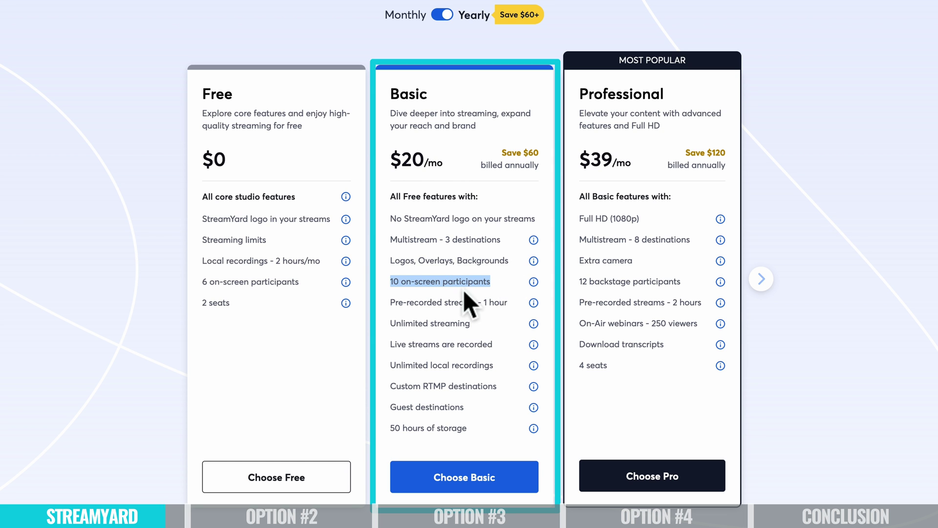
{"action": "left_click_drag", "start_coordinate": [391, 303], "coordinate": [508, 303]}
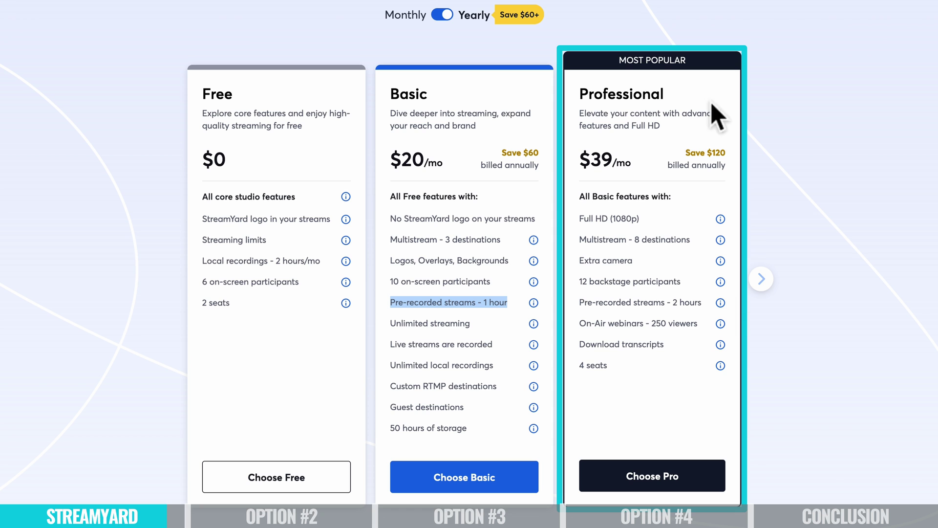
Highlight Full HD (1080p) and 250-viewer On-Air webinars, leaving prices on monthly billing.
{"action": "left_click", "coordinate": [443, 14]}
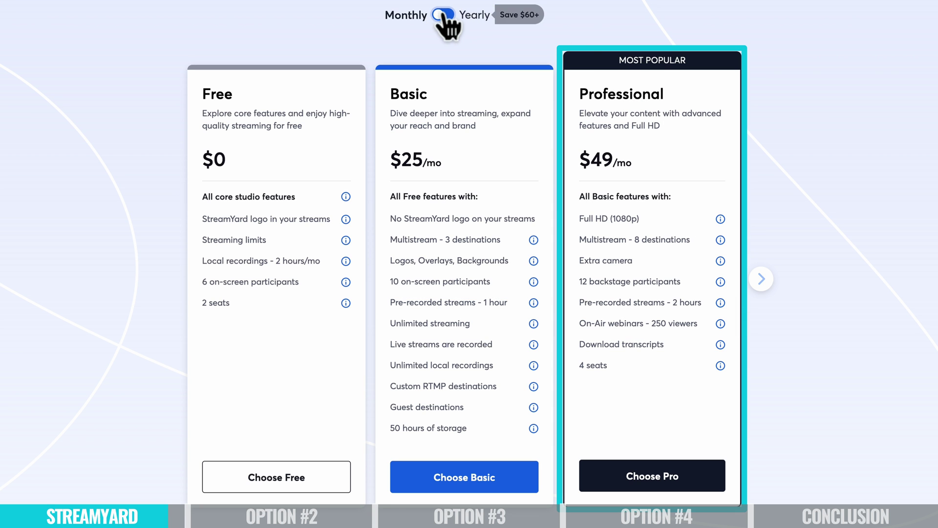
{"action": "left_click", "coordinate": [443, 14]}
{"action": "left_click_drag", "start_coordinate": [584, 225], "coordinate": [670, 230]}
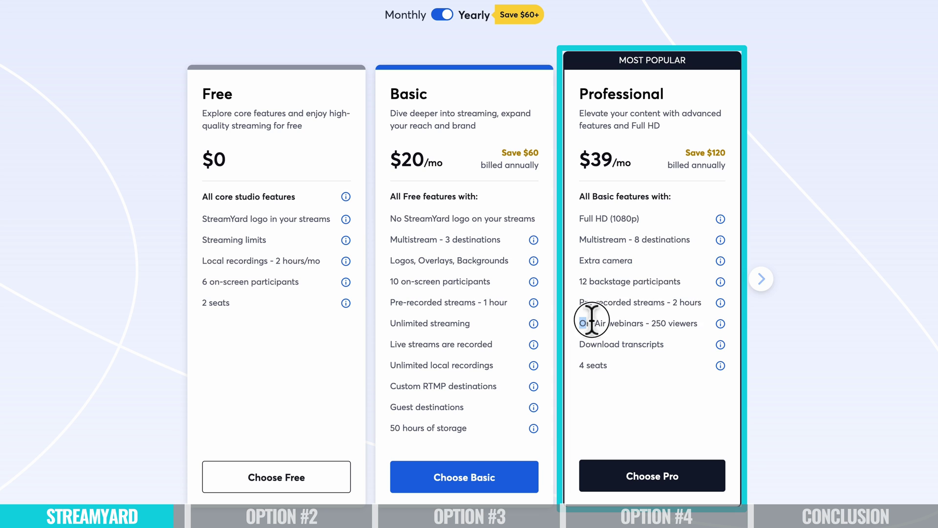
{"action": "left_click_drag", "start_coordinate": [591, 320], "coordinate": [722, 323]}
{"action": "left_click_drag", "start_coordinate": [390, 302], "coordinate": [508, 302]}
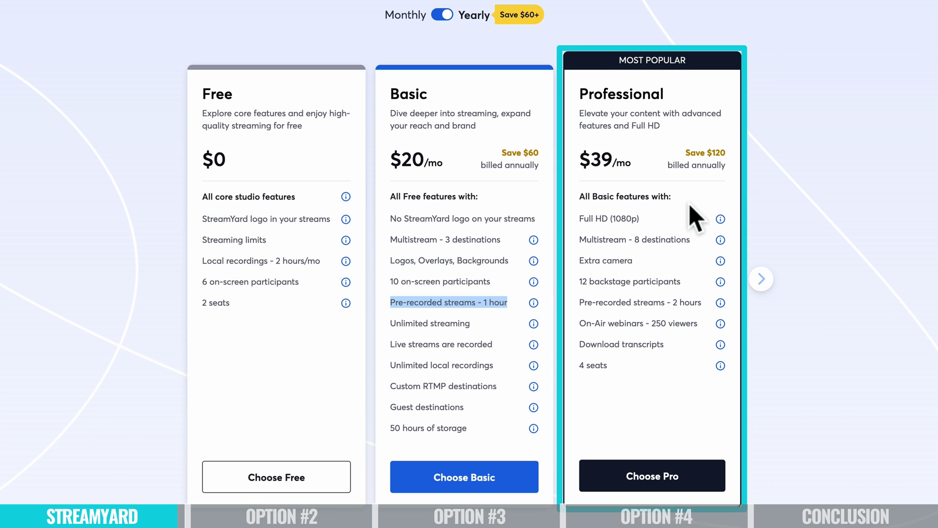
{"action": "left_click", "coordinate": [443, 15]}
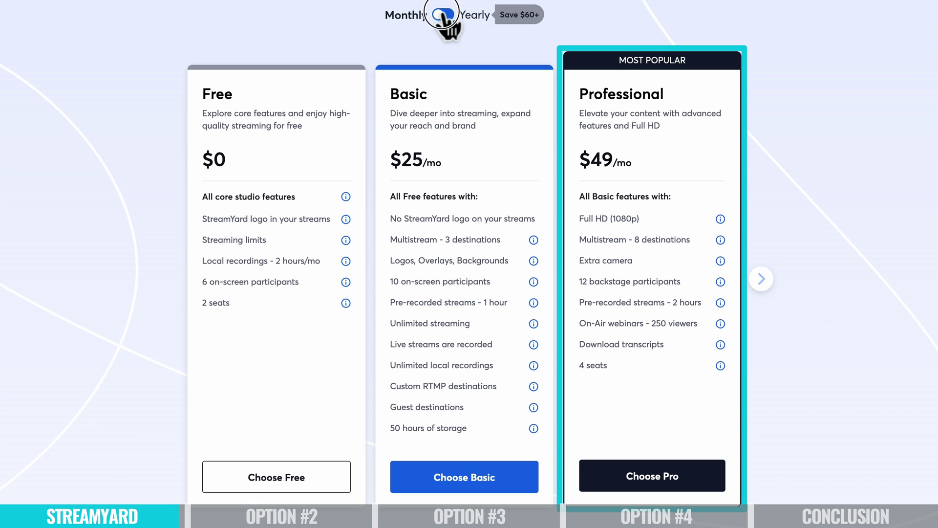
{"action": "left_click", "coordinate": [443, 14]}
{"action": "left_click", "coordinate": [443, 14]}
{"action": "left_click", "coordinate": [442, 15]}
{"action": "left_click", "coordinate": [442, 15]}
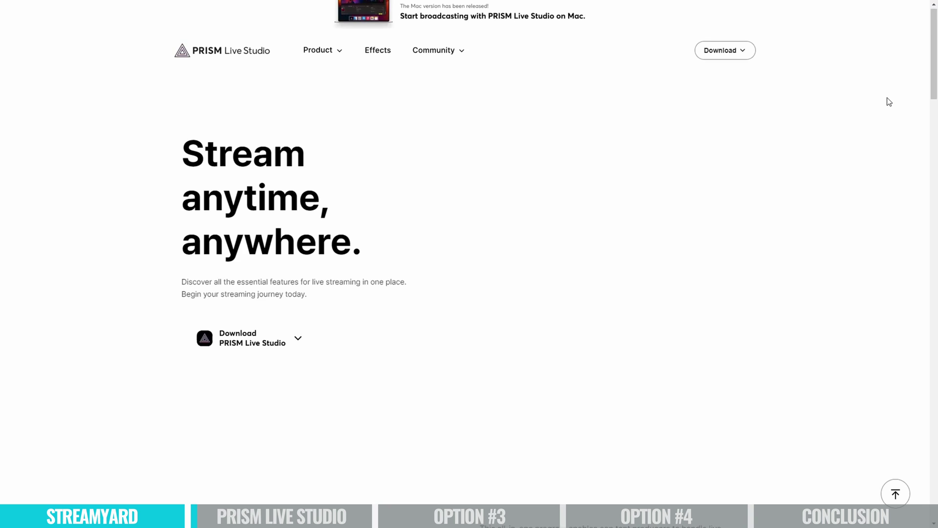
{"action": "scroll", "coordinate": [887, 101], "scroll_direction": "down", "scroll_amount": 5}
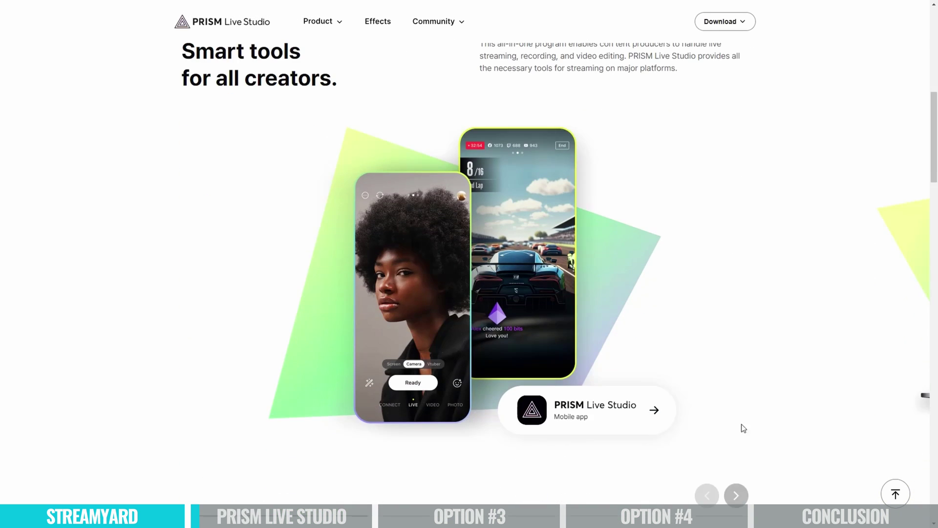
Scroll the PRISM homepage and advance the Smart tools carousel to the desktop app and PRISM Lens.
{"action": "left_click", "coordinate": [736, 498]}
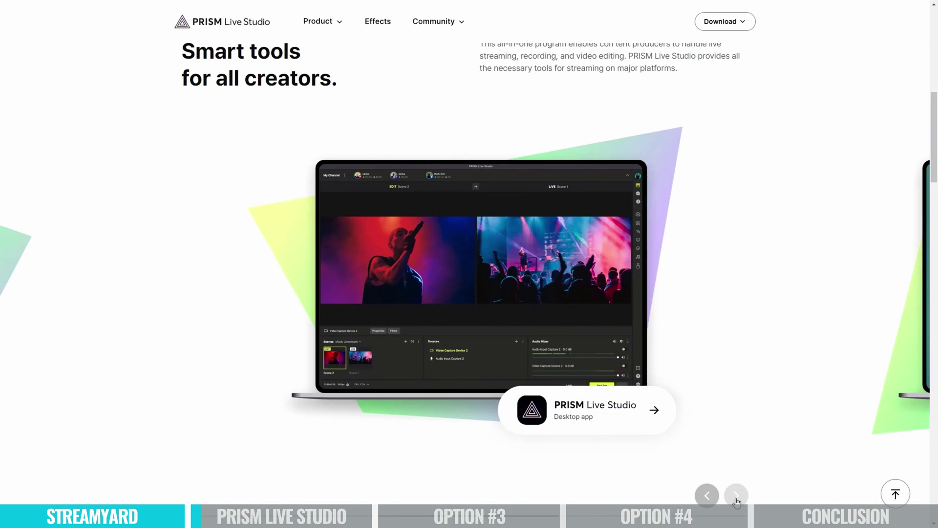
{"action": "left_click", "coordinate": [736, 498]}
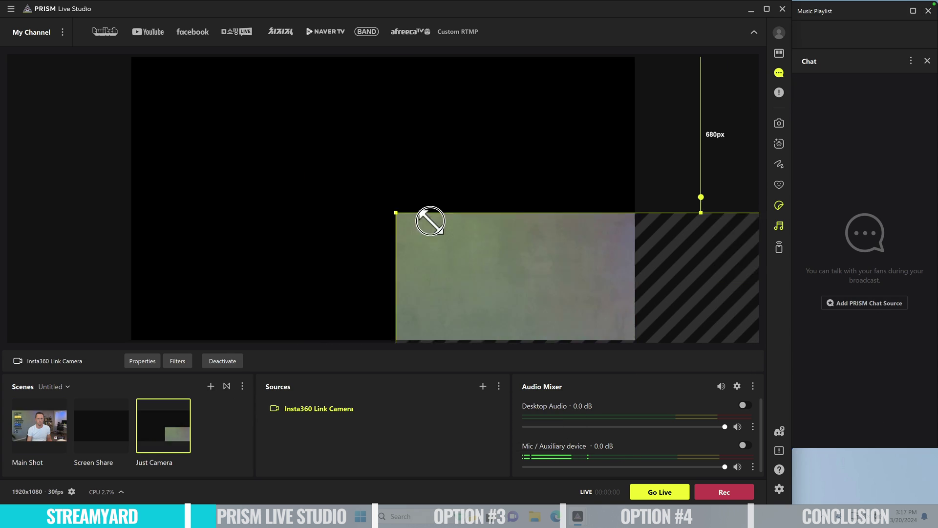
Resize the camera feed to fill the canvas and bring up the Just Camera scene's options.
{"action": "left_click_drag", "start_coordinate": [429, 219], "coordinate": [211, 147]}
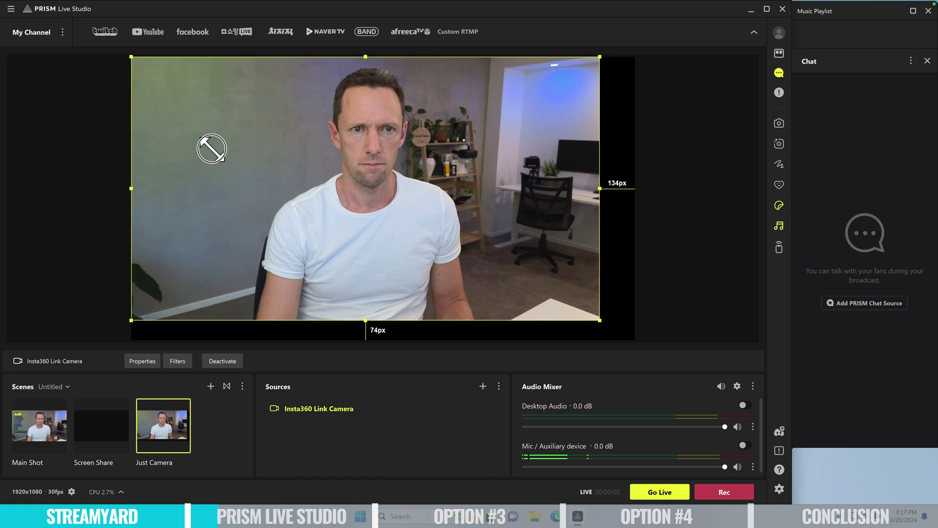
{"action": "left_click_drag", "start_coordinate": [602, 320], "coordinate": [635, 339]}
{"action": "right_click", "coordinate": [184, 450]}
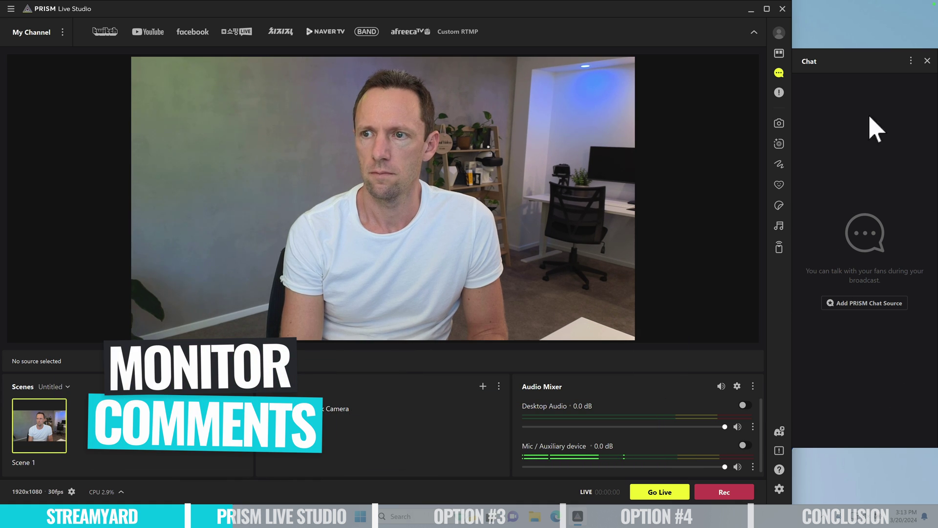
Add a Style 4 PRISM Chat overlay and stretch it down the left edge.
{"action": "left_click", "coordinate": [778, 73]}
{"action": "left_click", "coordinate": [779, 73]}
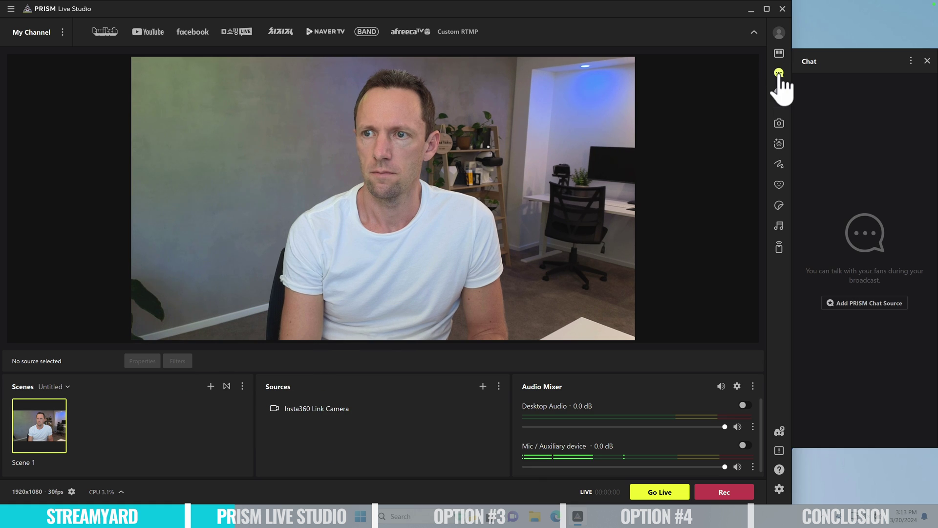
{"action": "left_click", "coordinate": [864, 303]}
{"action": "left_click", "coordinate": [432, 284]}
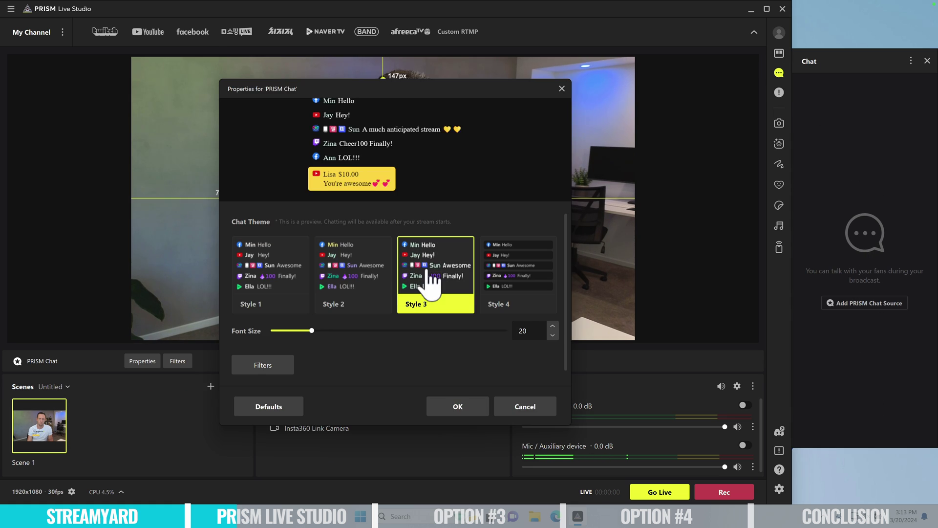
{"action": "left_click", "coordinate": [347, 278]}
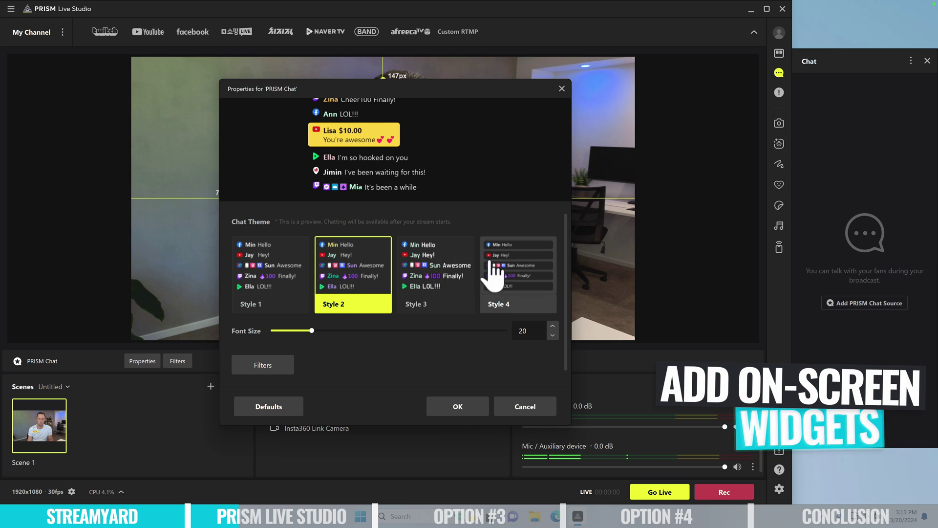
{"action": "left_click", "coordinate": [491, 259]}
{"action": "left_click", "coordinate": [450, 407]}
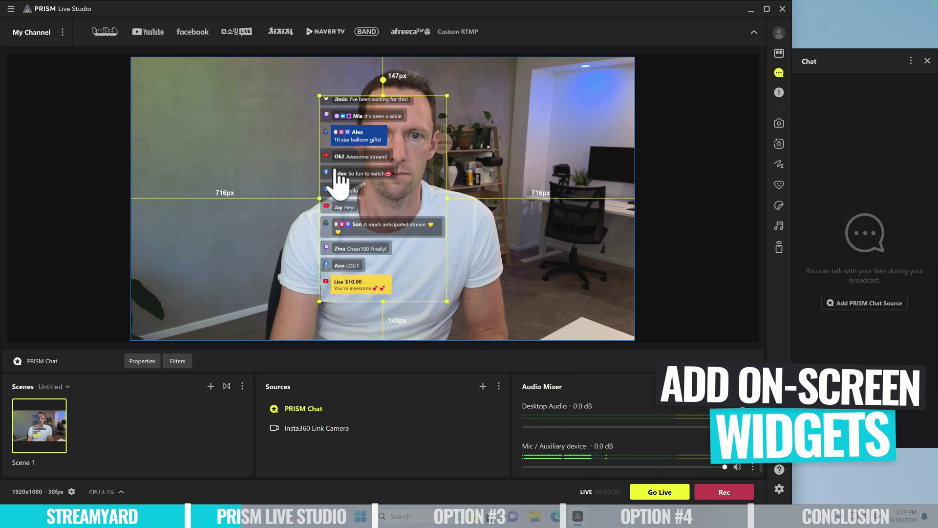
{"action": "left_click_drag", "start_coordinate": [335, 178], "coordinate": [167, 141]}
{"action": "left_click_drag", "start_coordinate": [266, 272], "coordinate": [204, 195]}
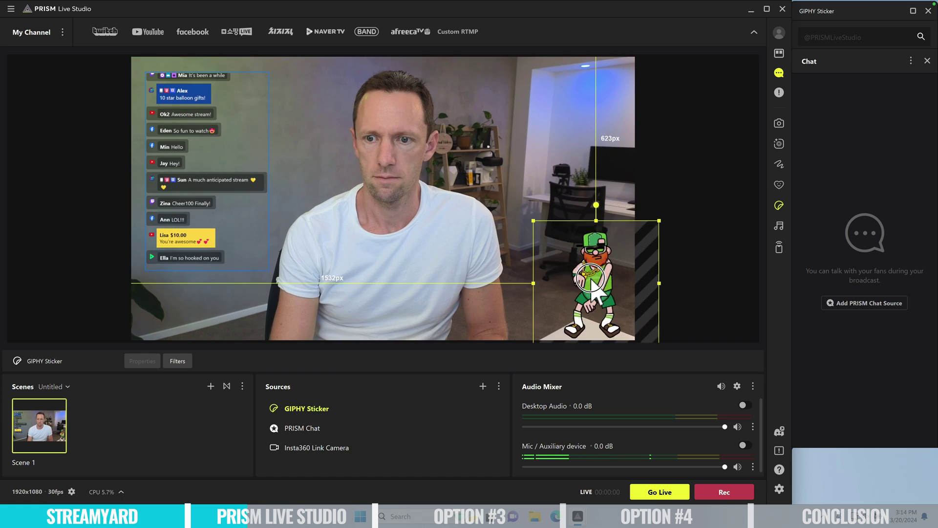
Move the GIPHY sticker to the right and shrink the dancing sticker to small size.
{"action": "left_click_drag", "start_coordinate": [542, 235], "coordinate": [608, 179]}
{"action": "left_click", "coordinate": [513, 94]}
{"action": "left_click", "coordinate": [511, 86]}
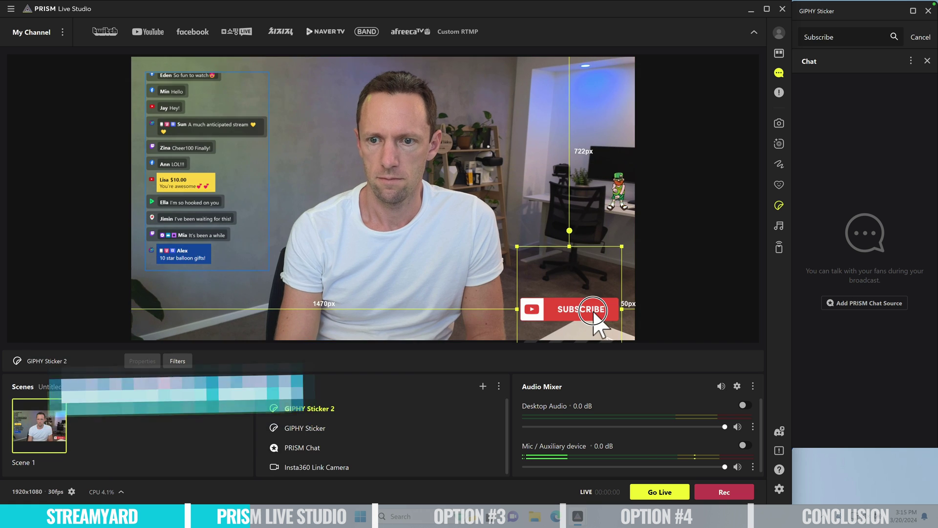
{"action": "left_click", "coordinate": [670, 293]}
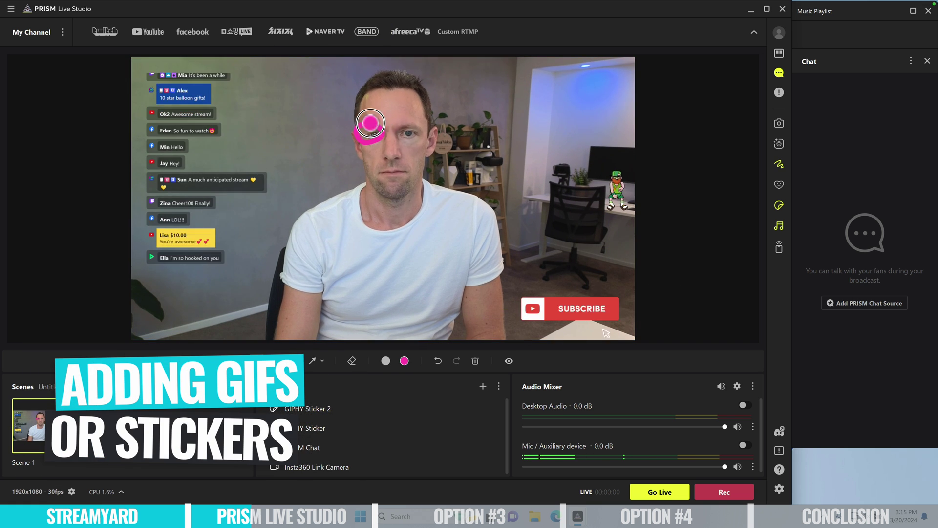
Draw pink glasses, a frown, and an arrow and circle pointing at the dancing sticker.
{"action": "left_click_drag", "start_coordinate": [356, 125], "coordinate": [342, 119]}
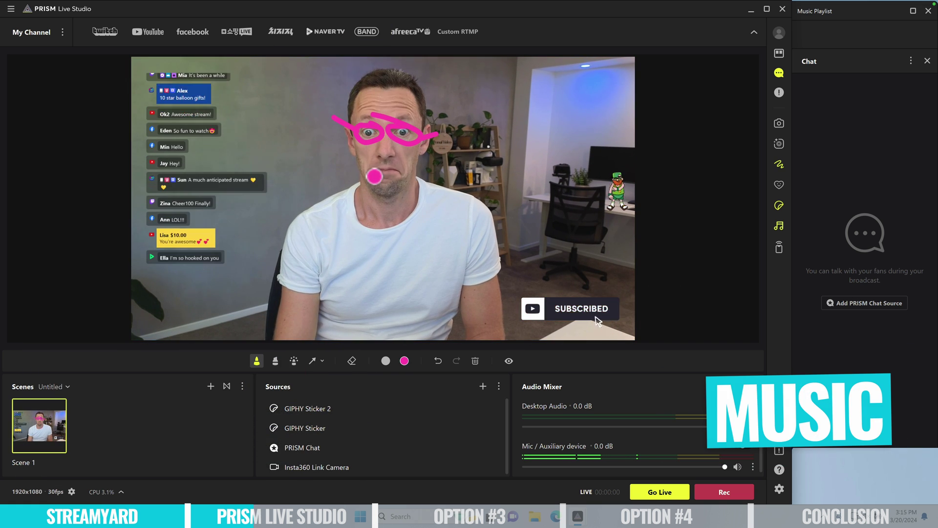
{"action": "left_click_drag", "start_coordinate": [374, 177], "coordinate": [402, 180]}
{"action": "left_click", "coordinate": [313, 360]}
{"action": "left_click_drag", "start_coordinate": [372, 235], "coordinate": [630, 177]}
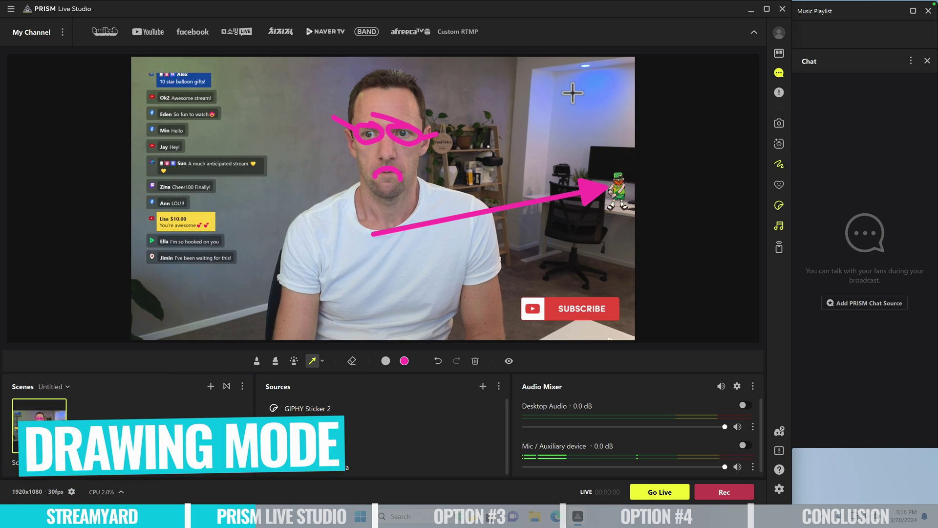
{"action": "left_click_drag", "start_coordinate": [608, 140], "coordinate": [605, 141]}
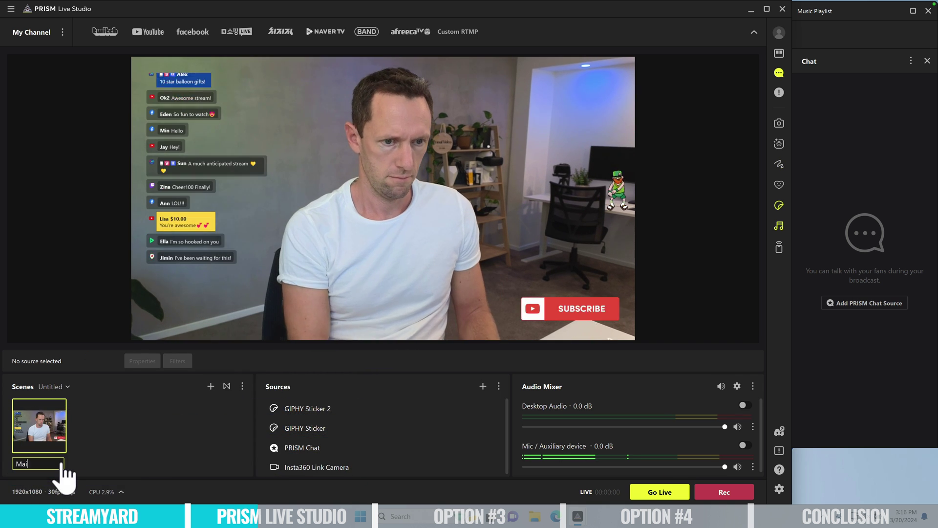
Add the Screen Share scene and resize and crop the captured browser window to fit.
{"action": "left_click", "coordinate": [210, 386]}
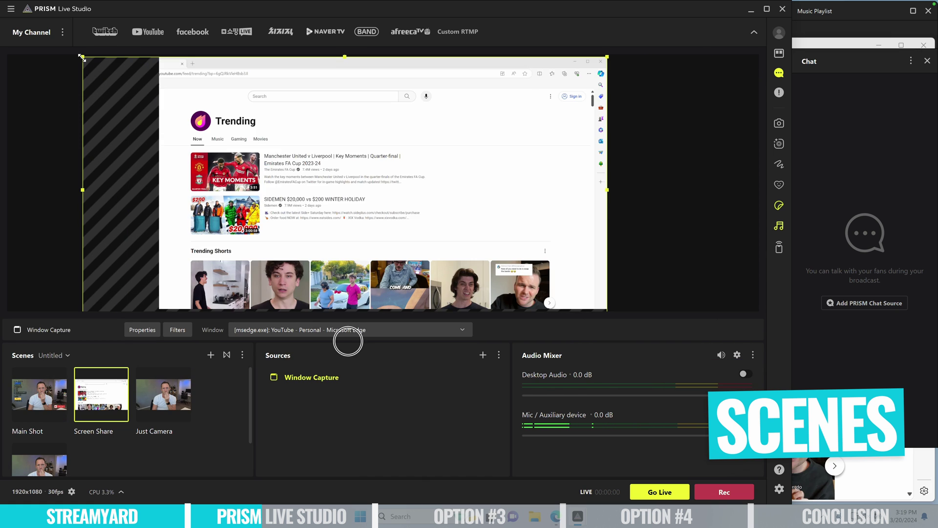
{"action": "left_click_drag", "start_coordinate": [81, 57], "coordinate": [159, 58]}
{"action": "left_click_drag", "start_coordinate": [387, 310], "coordinate": [386, 292]}
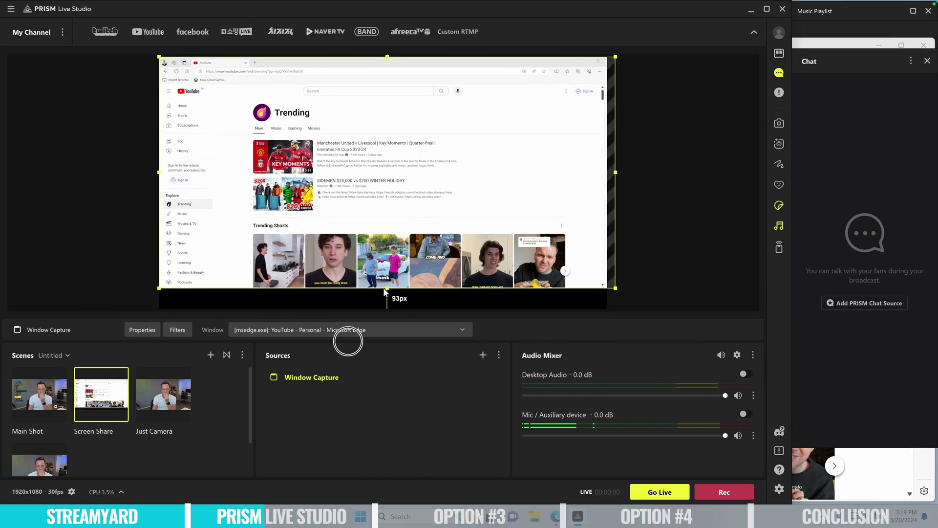
{"action": "left_click", "coordinate": [2, 93]}
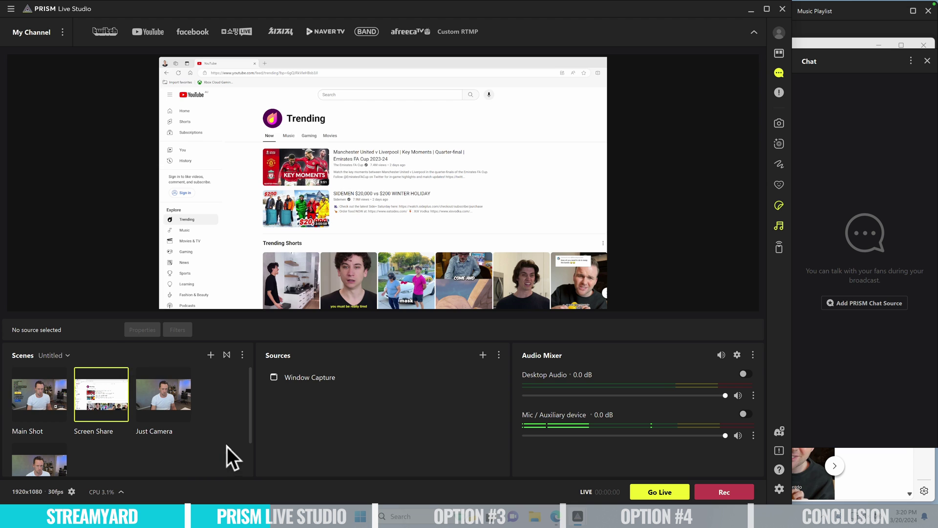
Switch between Main Shot, Just Camera and Screen Share scenes, ending on Screen Share.
{"action": "left_click", "coordinate": [40, 393]}
{"action": "left_click", "coordinate": [163, 393]}
{"action": "left_click", "coordinate": [101, 393]}
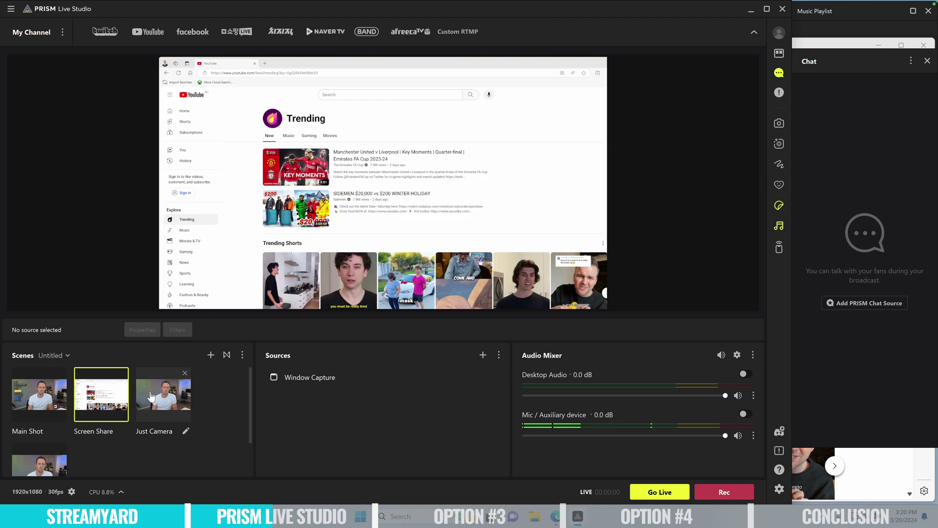
{"action": "left_click", "coordinate": [39, 393]}
{"action": "left_click", "coordinate": [163, 393]}
{"action": "left_click", "coordinate": [84, 428]}
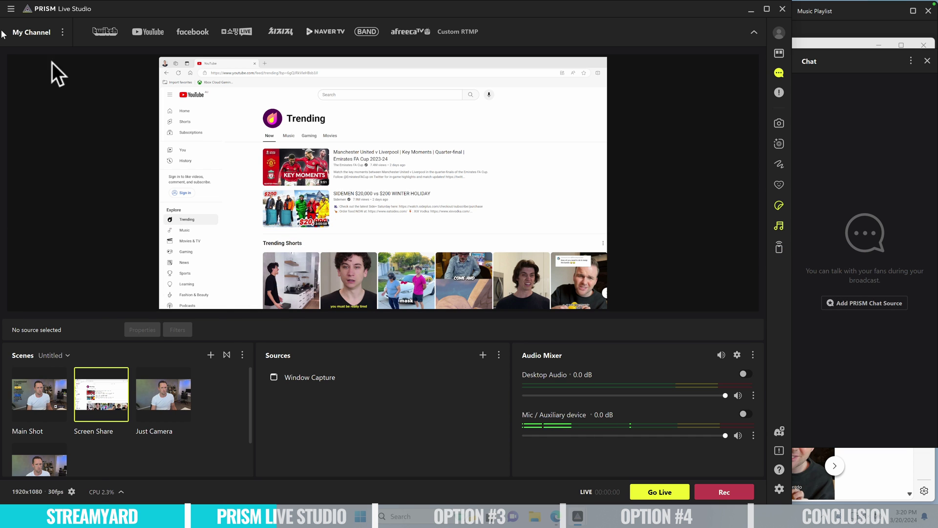
Duplicate the Screen Share scene as 'Screen Share + Camera'.
{"action": "right_click", "coordinate": [108, 398]}
{"action": "left_click", "coordinate": [132, 243]}
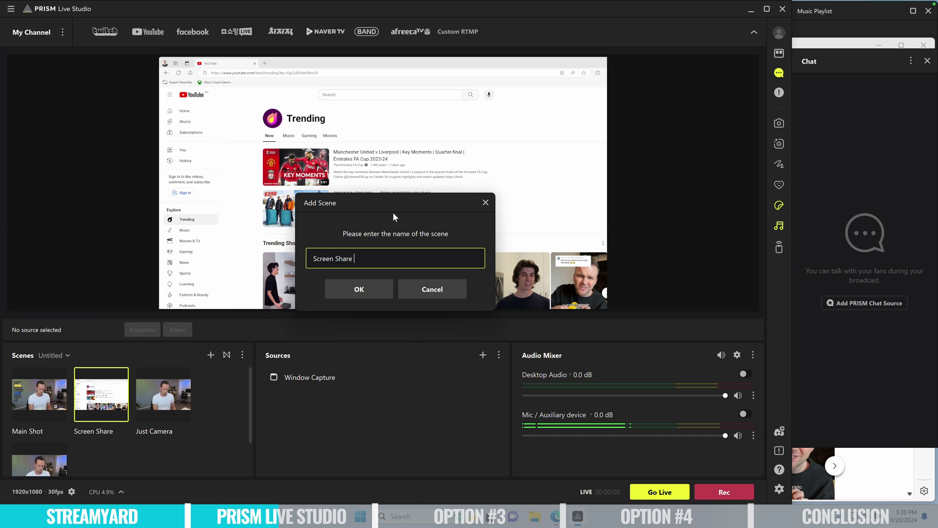
{"action": "type", "text": "Screen Share + Camera"}
{"action": "key", "text": "Return"}
Add the existing Insta360 Link Camera and shrink it to a small top-right inset.
{"action": "left_click", "coordinate": [483, 354]}
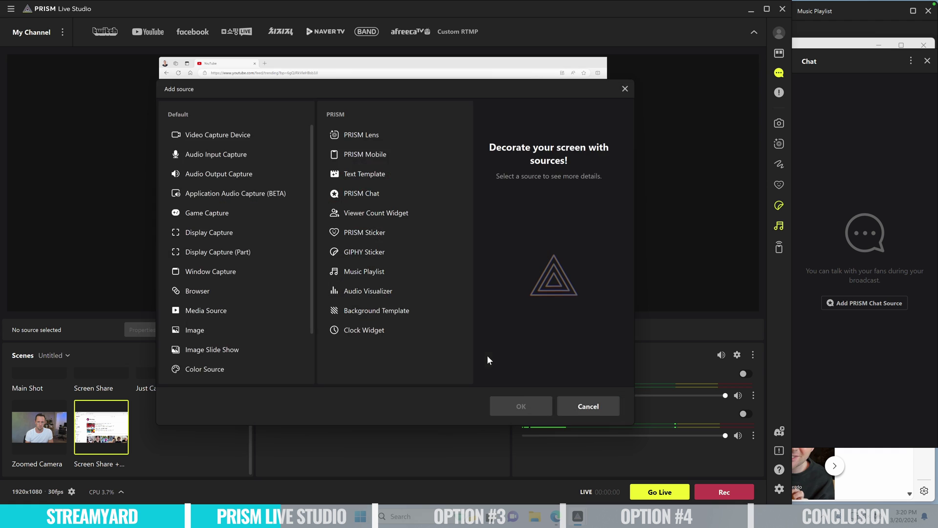
{"action": "double_click", "coordinate": [233, 140]}
{"action": "left_click", "coordinate": [337, 260]}
{"action": "left_click", "coordinate": [358, 328]}
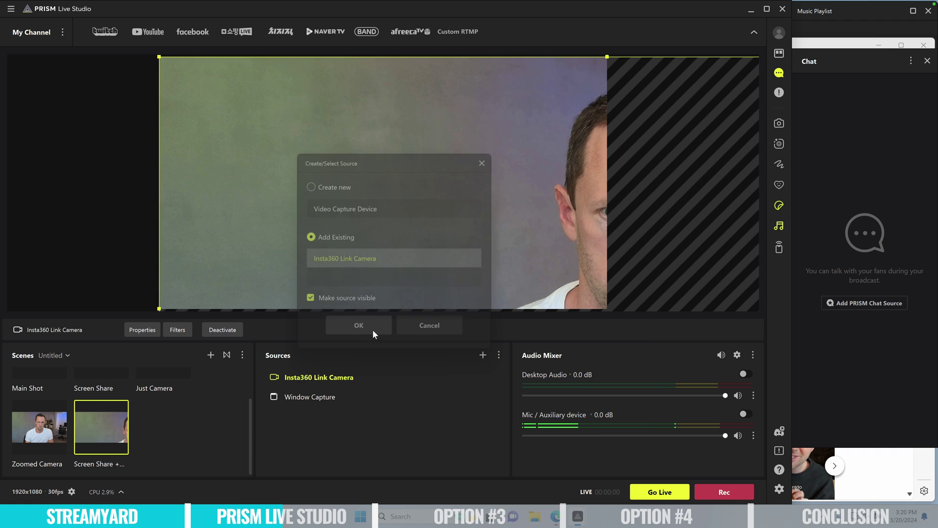
{"action": "left_click_drag", "start_coordinate": [27, 309], "coordinate": [364, 119]}
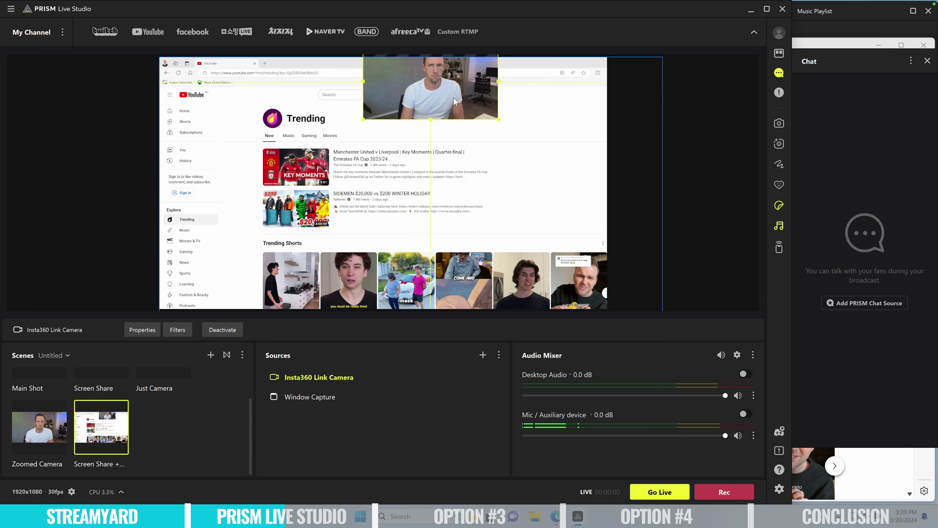
{"action": "left_click_drag", "start_coordinate": [455, 105], "coordinate": [556, 118]}
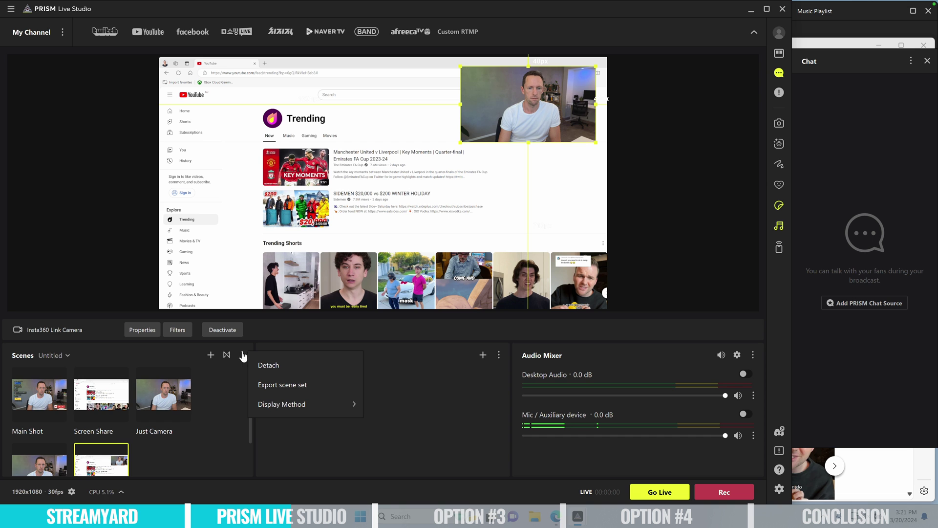
Set the scene list display method to text only.
{"action": "mouse_move", "coordinate": [293, 404]}
{"action": "left_click", "coordinate": [398, 418]}
{"action": "left_click", "coordinate": [243, 354]}
{"action": "mouse_move", "coordinate": [336, 404]}
{"action": "left_click", "coordinate": [388, 442]}
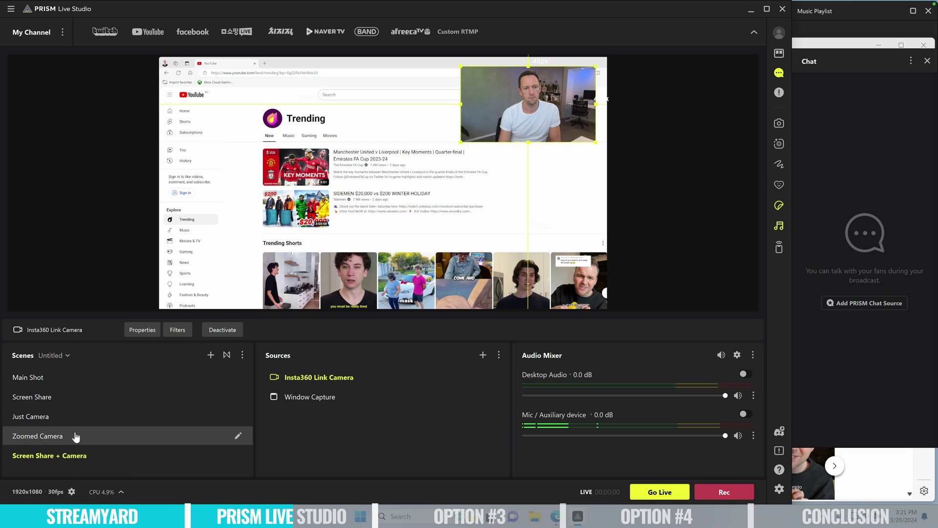
Switch between the Screen Share, Screen Share + Camera and Zoomed Camera scenes.
{"action": "left_click", "coordinate": [42, 396]}
{"action": "left_click", "coordinate": [78, 456]}
{"action": "left_click", "coordinate": [39, 416]}
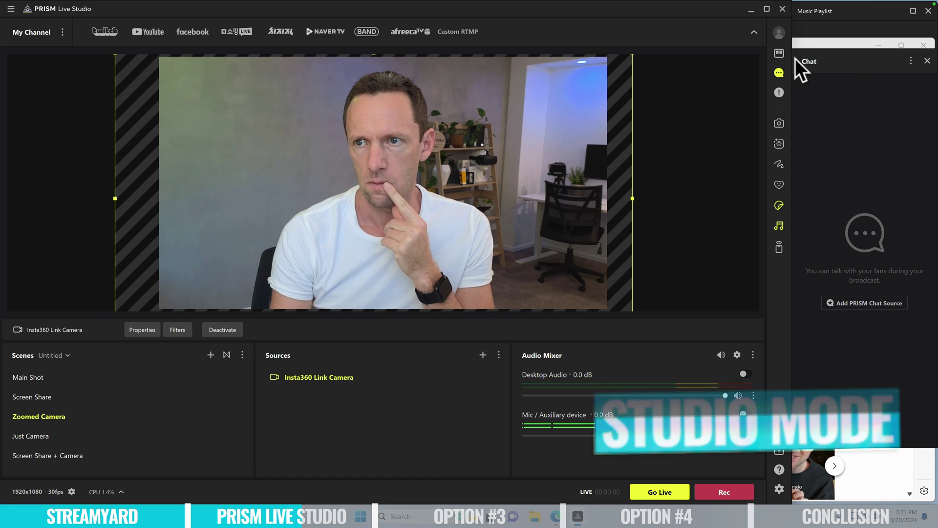
Turn on studio mode and add a Text Template source with a scrolling subscribe title.
{"action": "left_click", "coordinate": [779, 52]}
{"action": "left_click", "coordinate": [482, 355]}
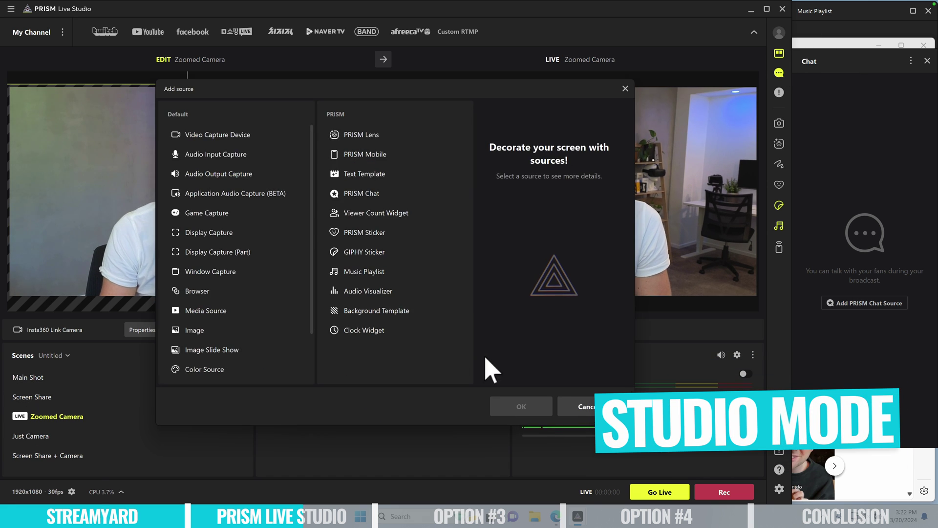
{"action": "left_click", "coordinate": [378, 173]}
{"action": "left_click", "coordinate": [521, 406]}
{"action": "left_click", "coordinate": [358, 329]}
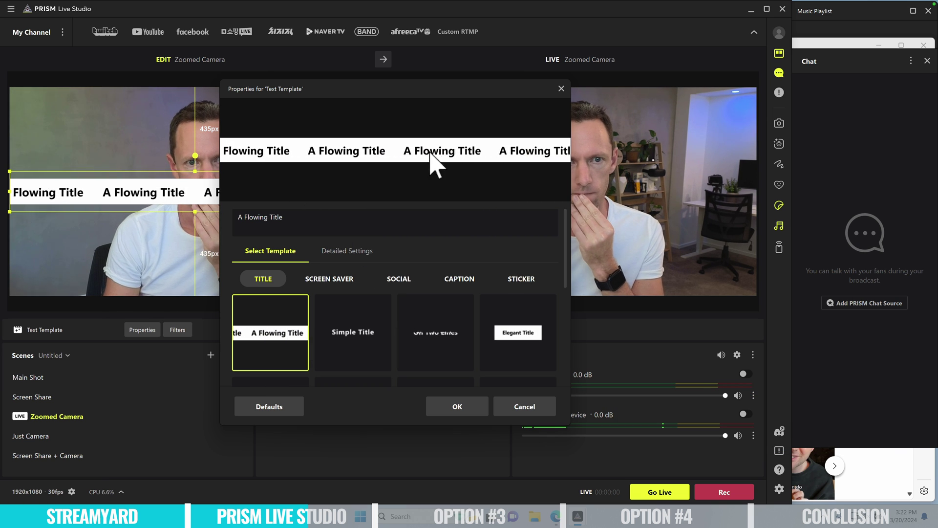
{"action": "type", "text": "Subscribe to Primal Video"}
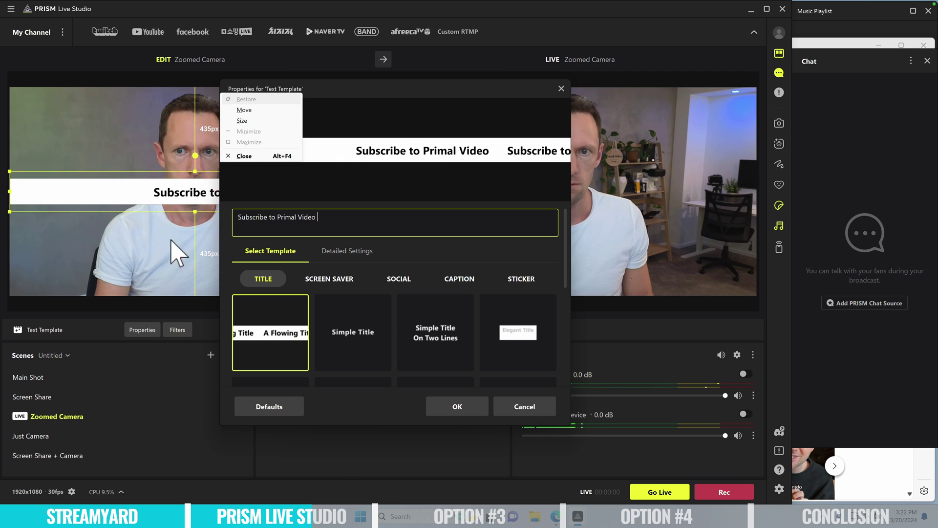
{"action": "left_click", "coordinate": [329, 218]}
{"action": "left_click", "coordinate": [457, 407]}
Reposition the scrolling banner, bottom then near the top, sending each version live.
{"action": "left_click_drag", "start_coordinate": [230, 195], "coordinate": [243, 288]}
{"action": "left_click", "coordinate": [383, 59]}
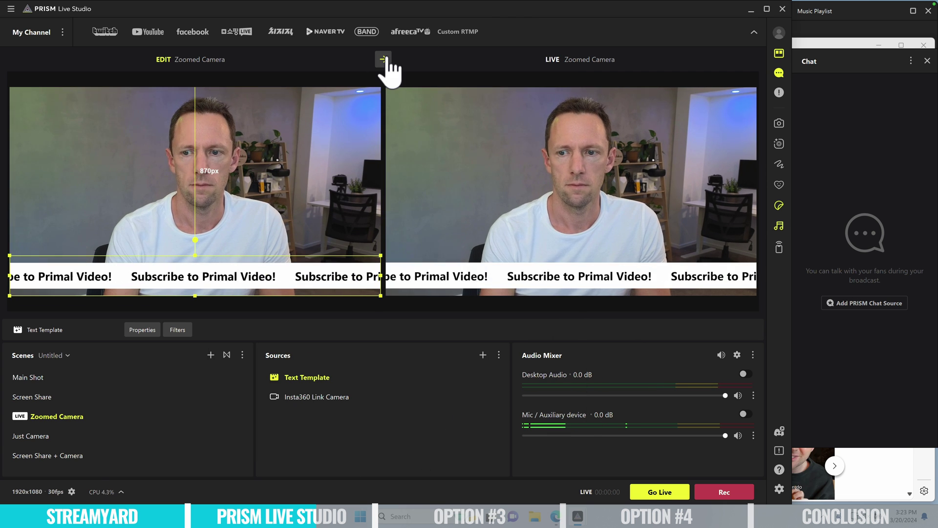
{"action": "left_click_drag", "start_coordinate": [310, 276], "coordinate": [313, 154]}
{"action": "left_click", "coordinate": [383, 59]}
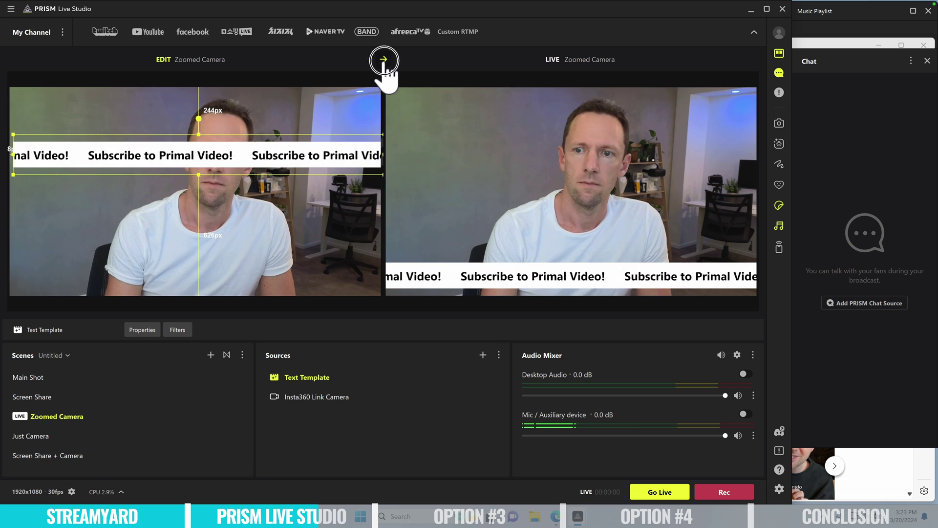
{"action": "key", "text": "ctrl+z"}
{"action": "left_click", "coordinate": [383, 59]}
Hide the Text Template banner and send the Main Shot scene live.
{"action": "left_click", "coordinate": [287, 276]}
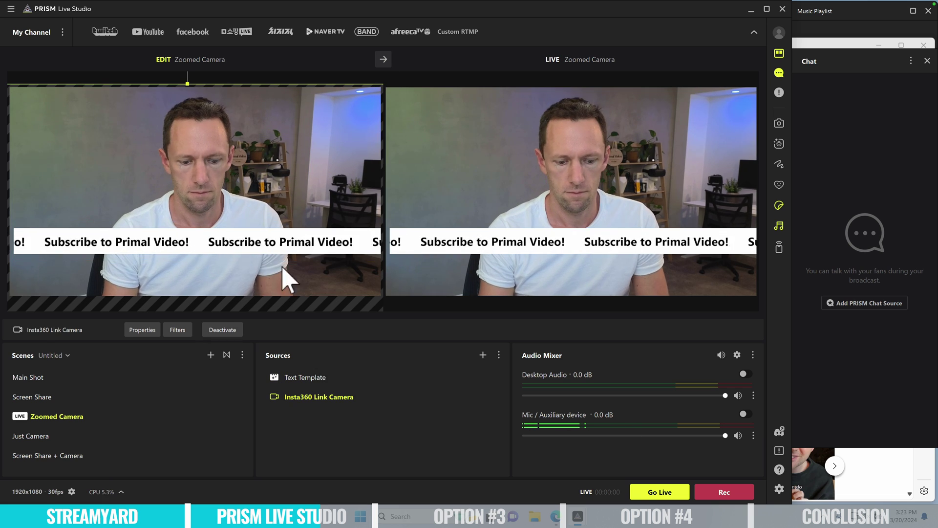
{"action": "left_click", "coordinate": [474, 377]}
{"action": "left_click", "coordinate": [383, 59]}
{"action": "left_click", "coordinate": [36, 377]}
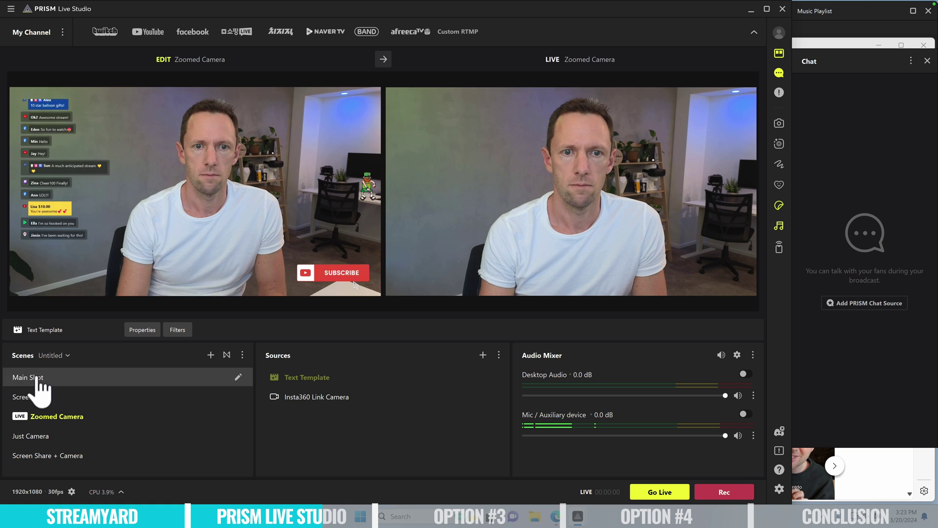
{"action": "left_click", "coordinate": [383, 59]}
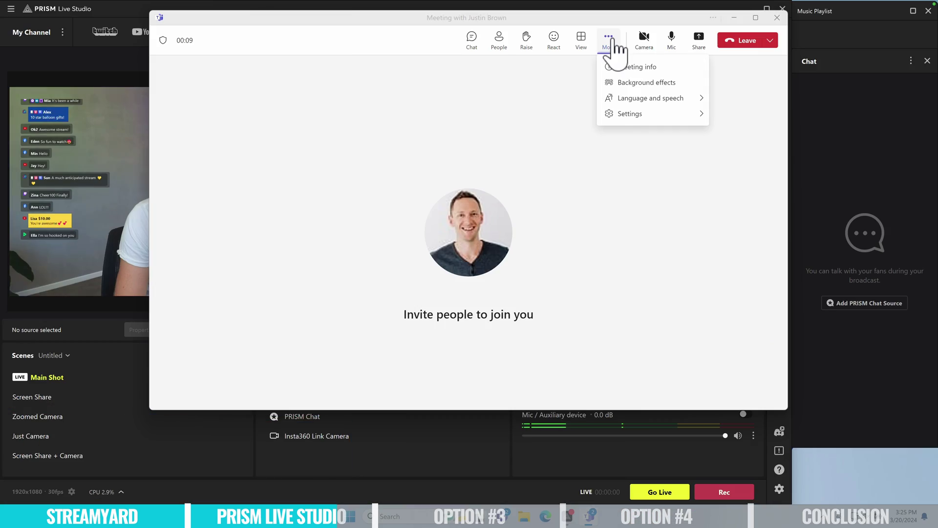
Select PRISM Live Studio as the Teams camera in Device settings and turn the camera on.
{"action": "left_click", "coordinate": [621, 114]}
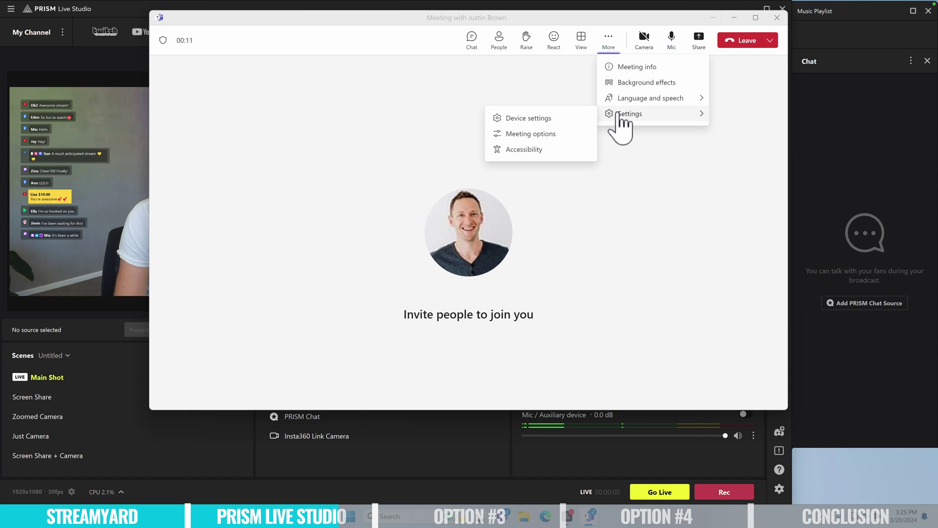
{"action": "left_click", "coordinate": [569, 118]}
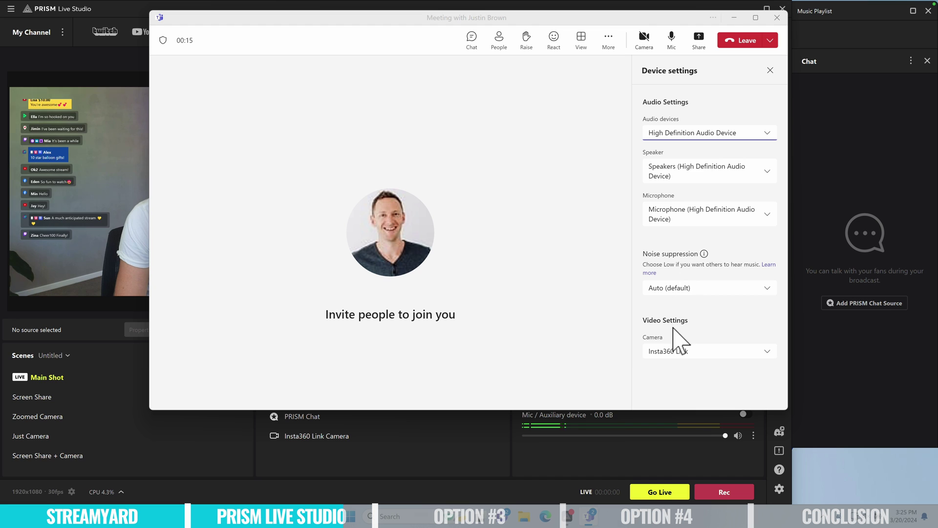
{"action": "left_click", "coordinate": [707, 353]}
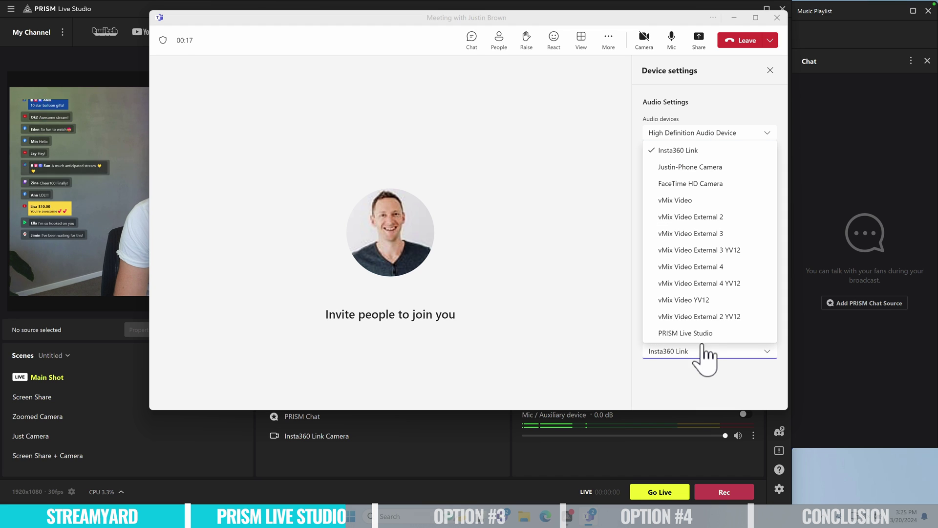
{"action": "left_click", "coordinate": [677, 333]}
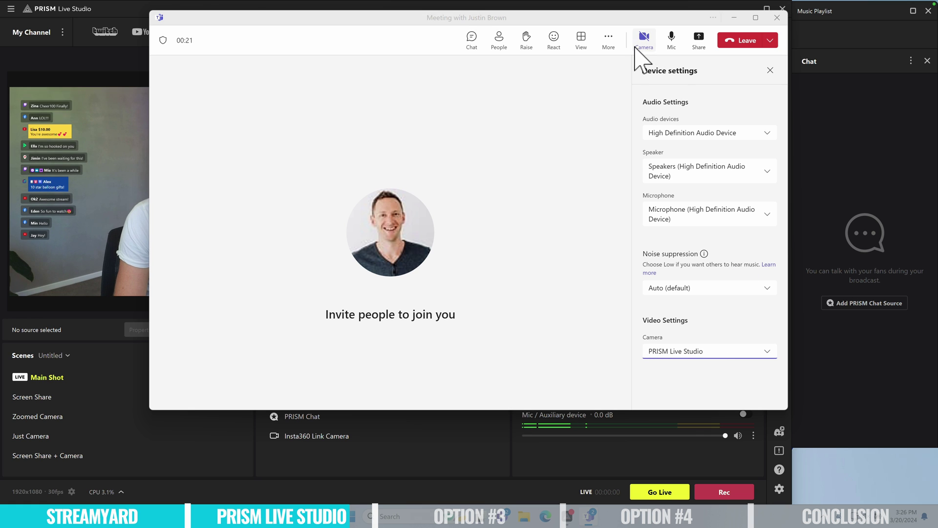
{"action": "left_click", "coordinate": [641, 43]}
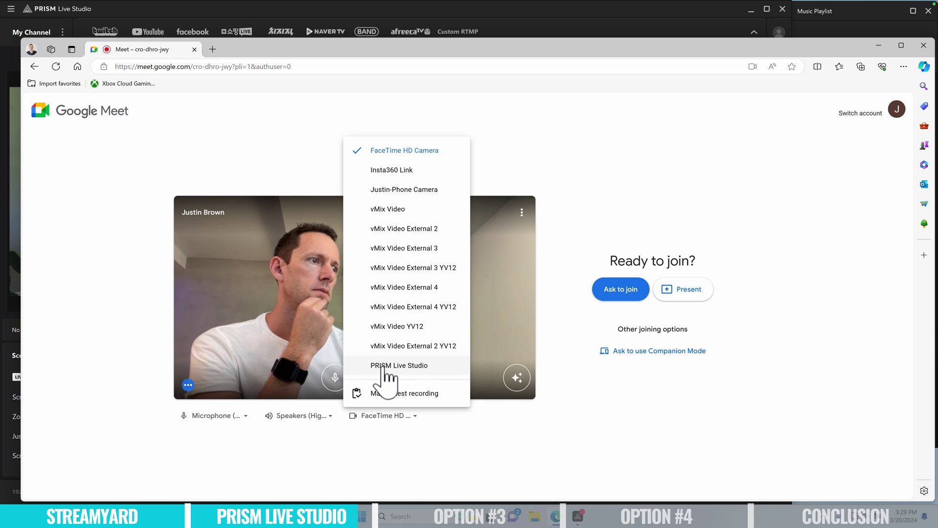
Bring the PRISM Live Studio window to the front from its taskbar preview.
{"action": "left_click", "coordinate": [580, 518]}
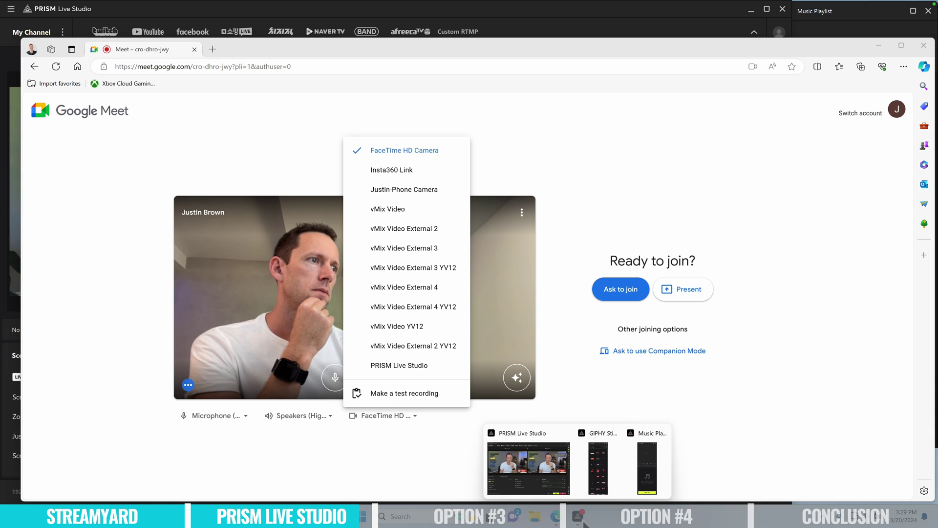
{"action": "left_click", "coordinate": [549, 482]}
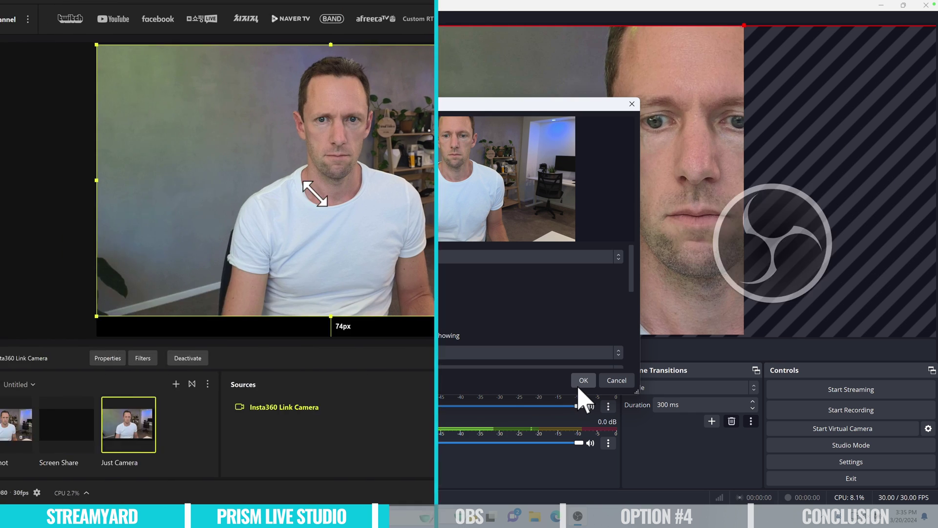
Confirm the OBS camera source properties and resize and reposition the camera image.
{"action": "left_click", "coordinate": [582, 380]}
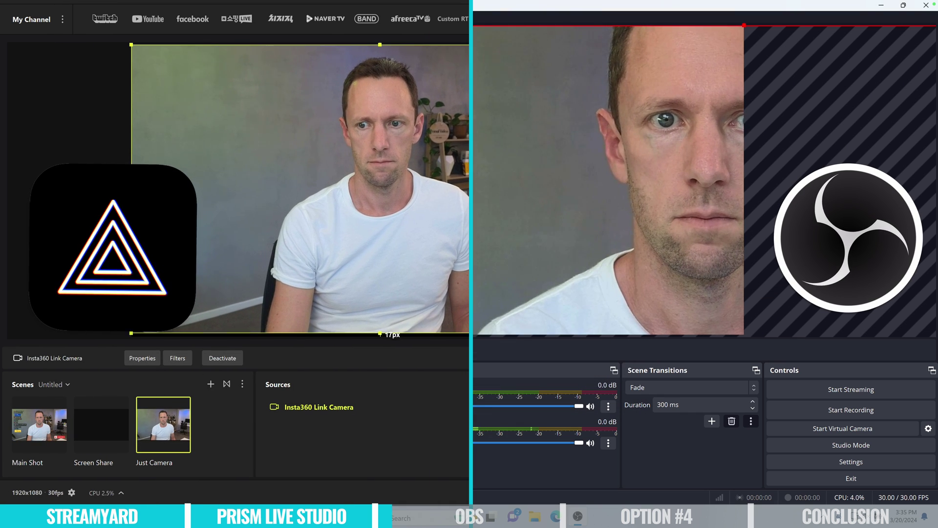
{"action": "left_click_drag", "start_coordinate": [756, 32], "coordinate": [711, 324]}
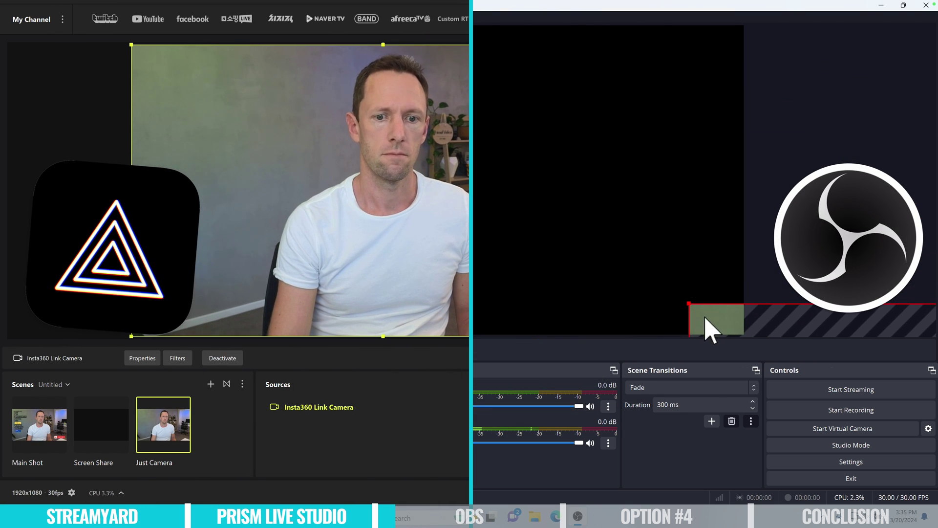
{"action": "right_click", "coordinate": [181, 433]}
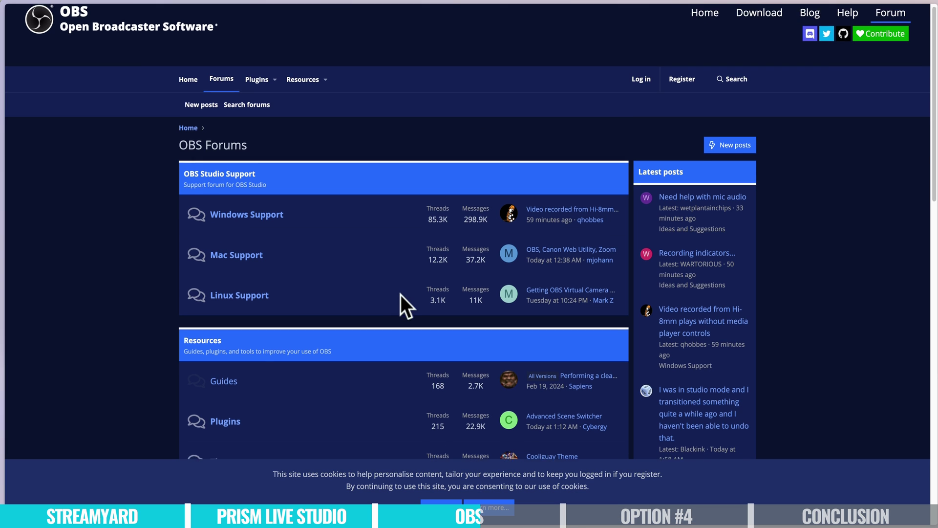
Go to the OBS Studio download page and open the Plugins directory.
{"action": "scroll", "coordinate": [293, 274], "scroll_direction": "down", "scroll_amount": 1}
{"action": "scroll", "coordinate": [146, 201], "scroll_direction": "up", "scroll_amount": 1}
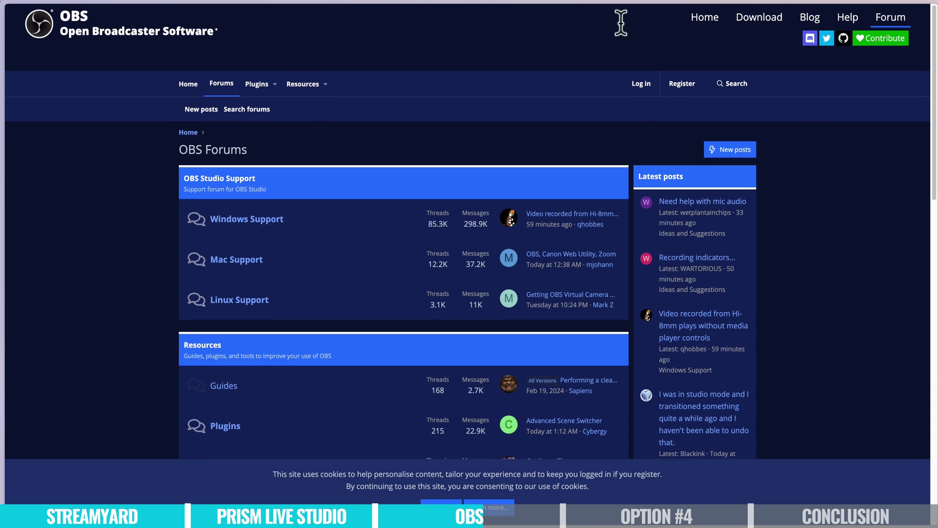
{"action": "left_click", "coordinate": [760, 18]}
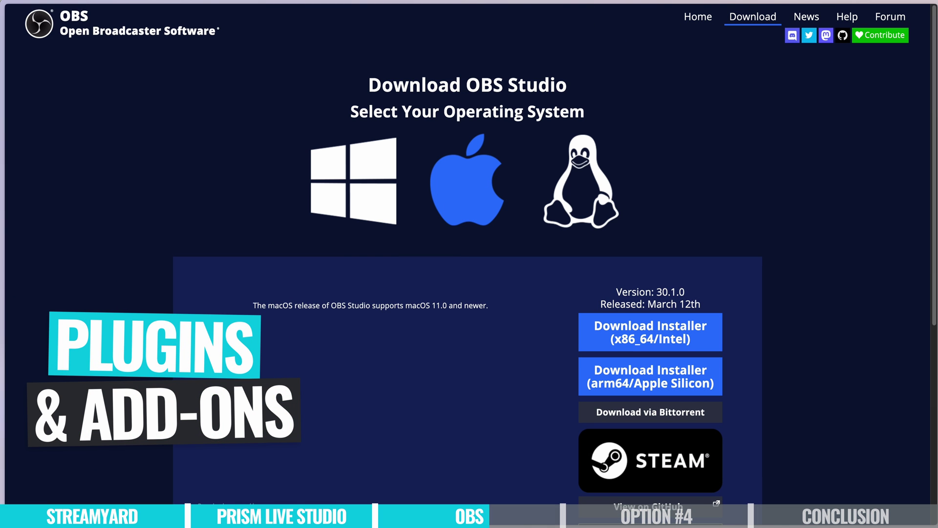
{"action": "left_click", "coordinate": [262, 83]}
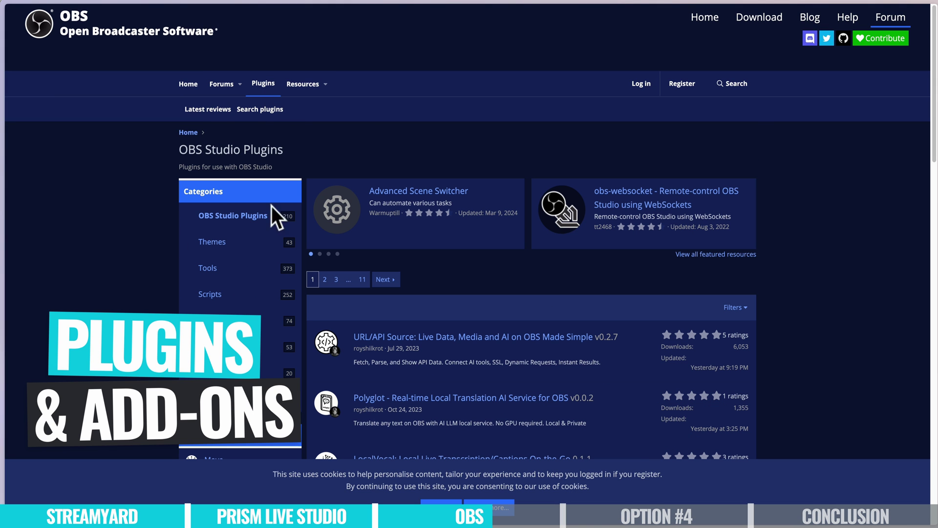
Search the OBS forum for 'guest', then 'multicasting', and scroll the results.
{"action": "left_click", "coordinate": [744, 89]}
{"action": "type", "text": "plugi"}
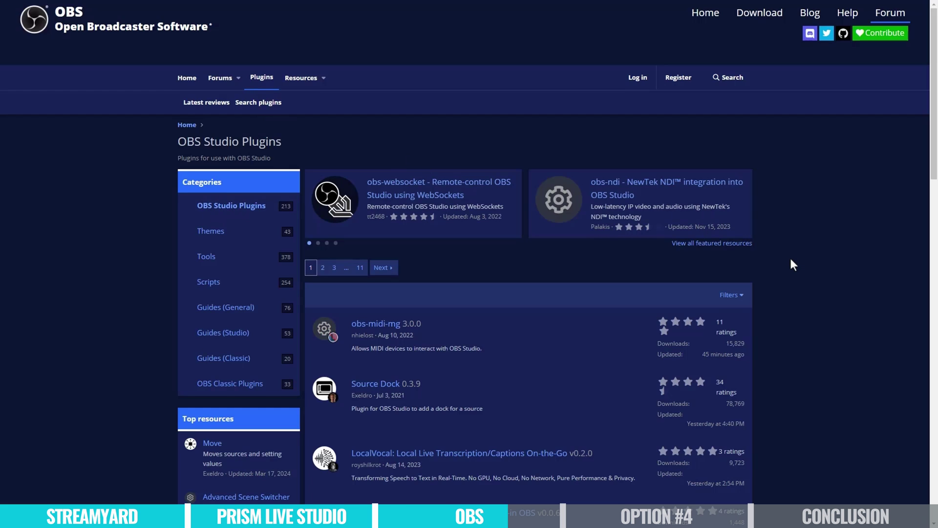
{"action": "scroll", "coordinate": [792, 263], "scroll_direction": "down", "scroll_amount": 5}
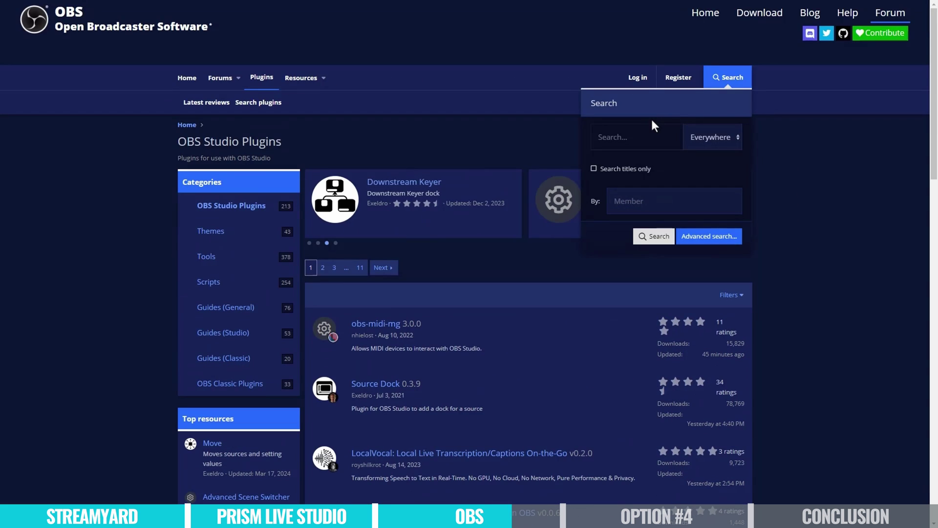
{"action": "type", "text": "guest"}
{"action": "key", "text": "Return"}
{"action": "scroll", "coordinate": [617, 261], "scroll_direction": "down", "scroll_amount": 2}
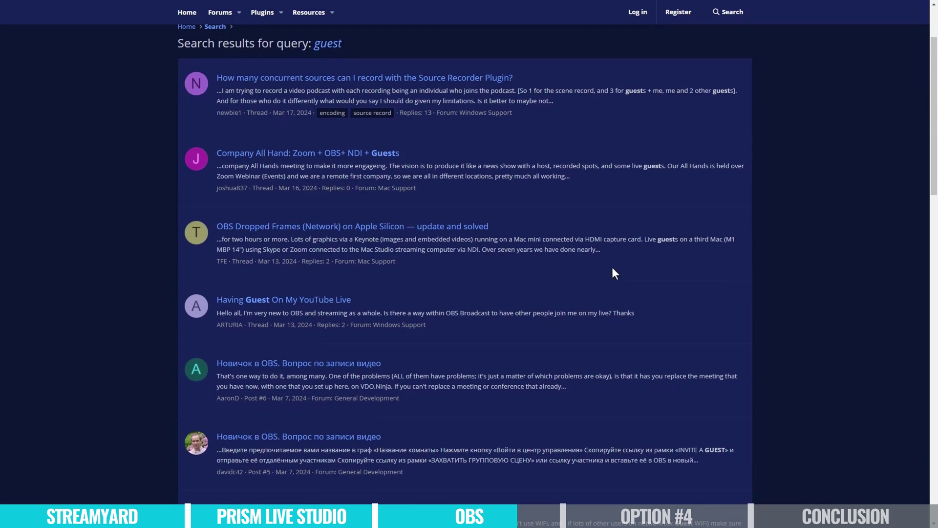
{"action": "type", "text": "multicasting"}
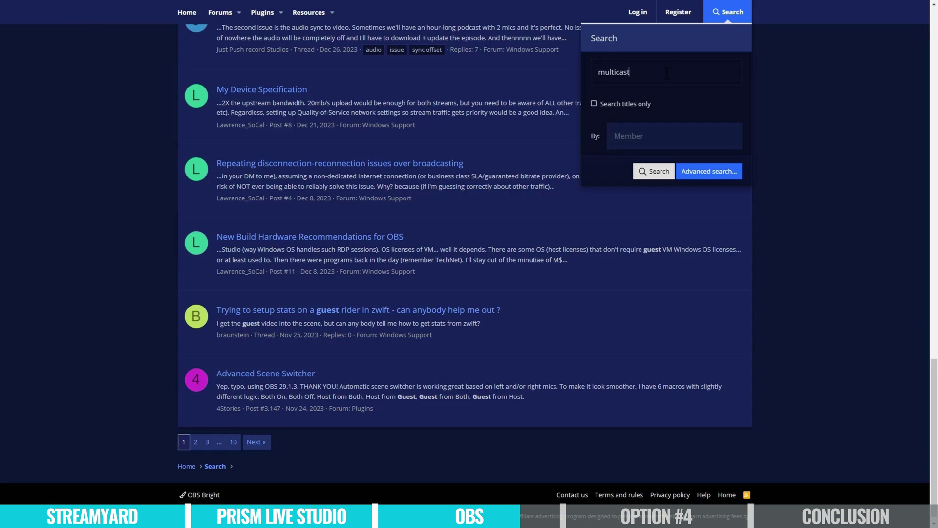
{"action": "key", "text": "Return"}
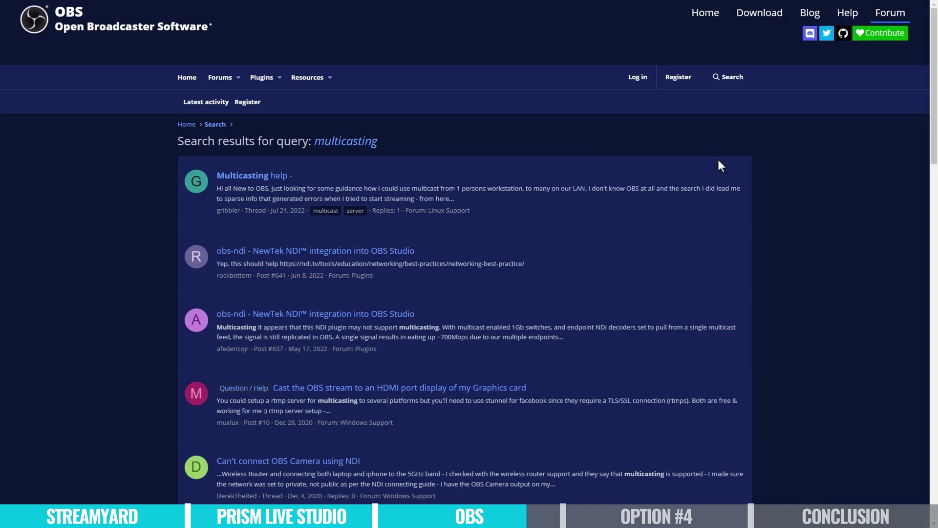
{"action": "scroll", "coordinate": [731, 185], "scroll_direction": "down", "scroll_amount": 5}
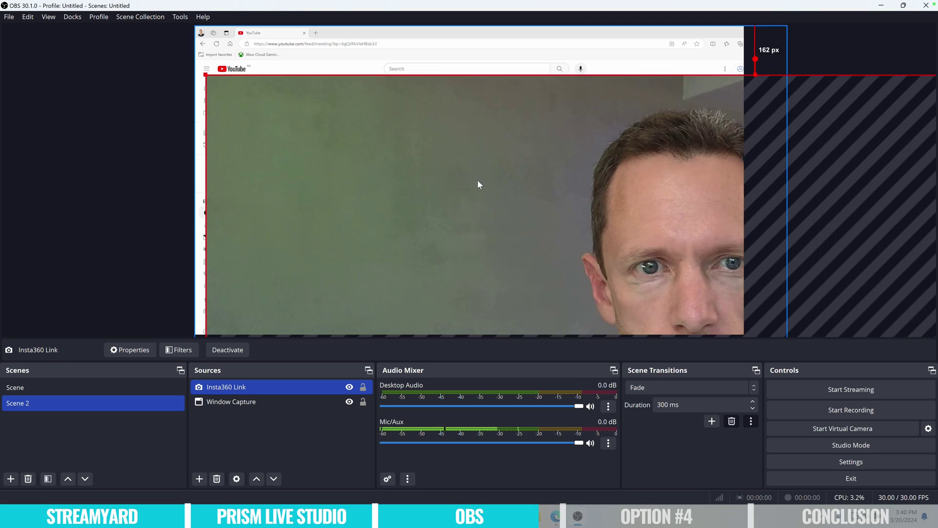
Shrink, crop to widescreen and move the webcam to the top right over the window capture.
{"action": "left_click_drag", "start_coordinate": [477, 180], "coordinate": [439, 247]}
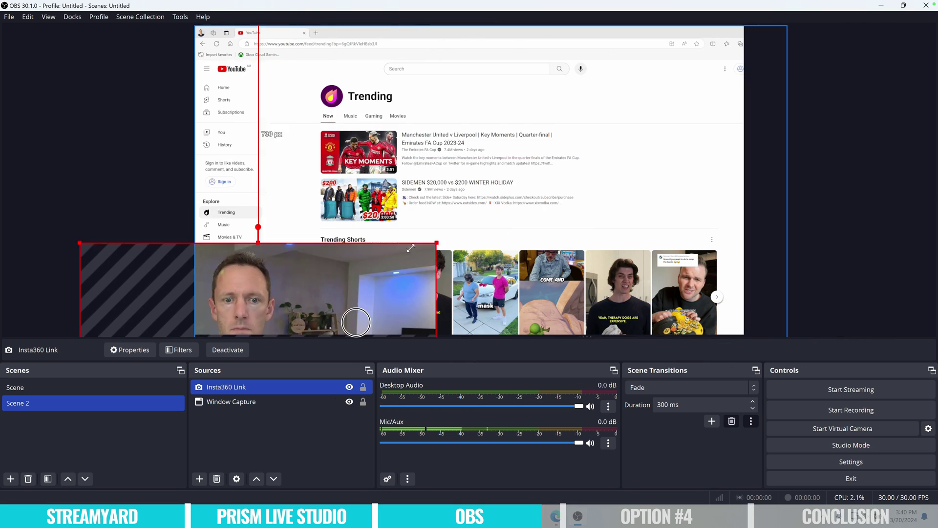
{"action": "left_click_drag", "start_coordinate": [318, 303], "coordinate": [683, 127]}
{"action": "left_click_drag", "start_coordinate": [724, 73], "coordinate": [733, 38]}
{"action": "left_click", "coordinate": [488, 185]}
{"action": "left_click_drag", "start_coordinate": [484, 247], "coordinate": [605, 111]}
{"action": "left_click", "coordinate": [488, 173]}
{"action": "left_click", "coordinate": [358, 166]}
{"action": "left_click", "coordinate": [820, 303]}
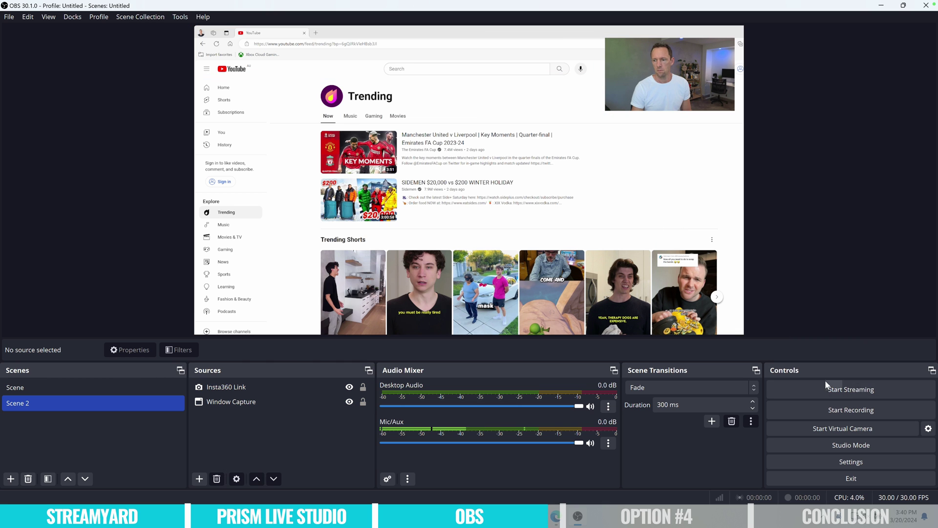
Enable separate preview and program views, widen the sources panel and check advanced audio properties.
{"action": "left_click", "coordinate": [852, 444]}
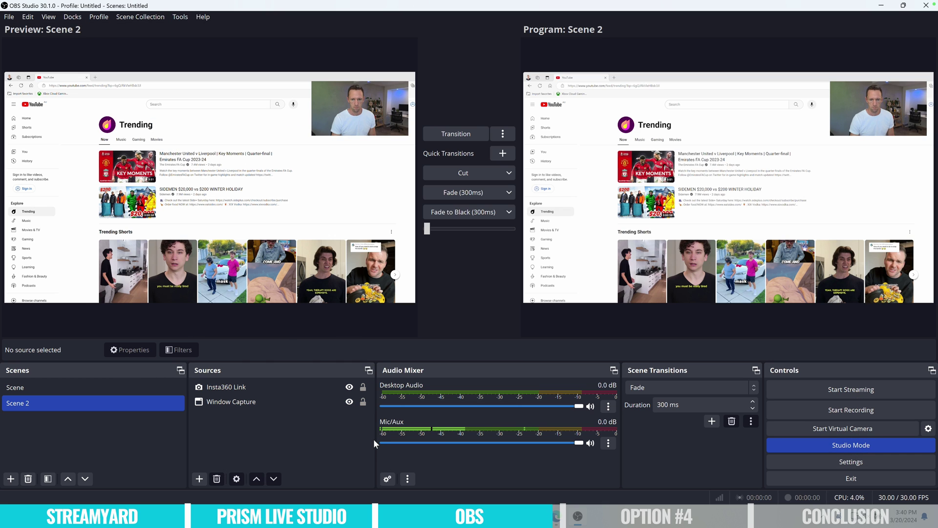
{"action": "left_click_drag", "start_coordinate": [375, 439], "coordinate": [412, 453]}
{"action": "left_click", "coordinate": [435, 479]}
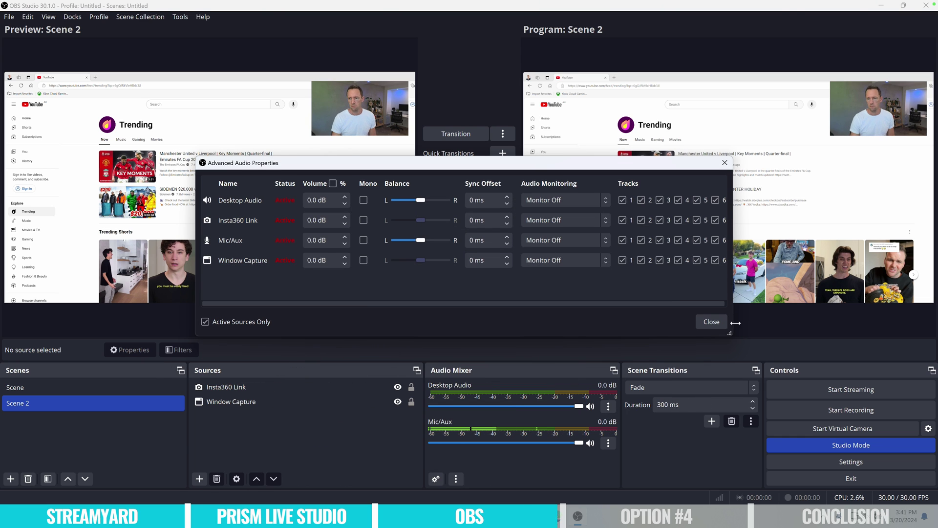
{"action": "left_click", "coordinate": [710, 323]}
Load Scene into the preview and put it on the program output.
{"action": "left_click", "coordinate": [14, 387]}
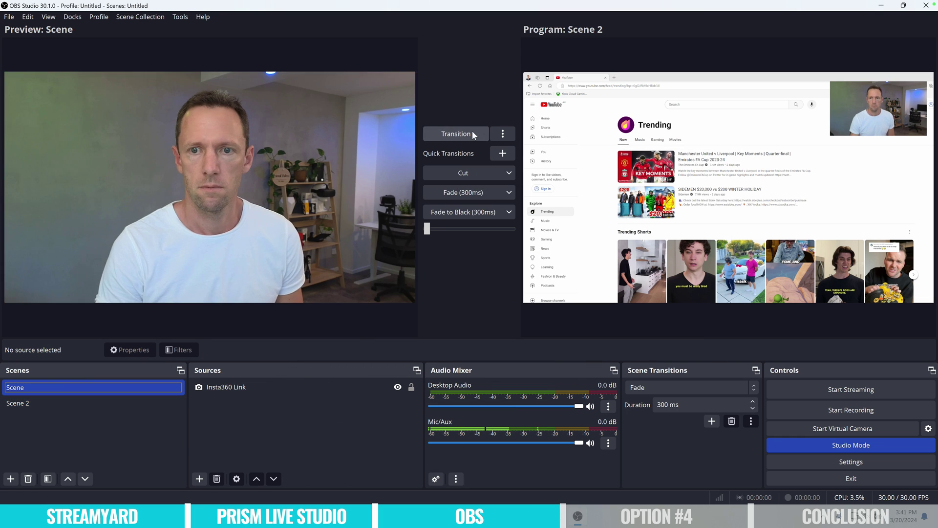
{"action": "left_click", "coordinate": [472, 133]}
{"action": "left_click", "coordinate": [472, 132]}
{"action": "left_click", "coordinate": [471, 131]}
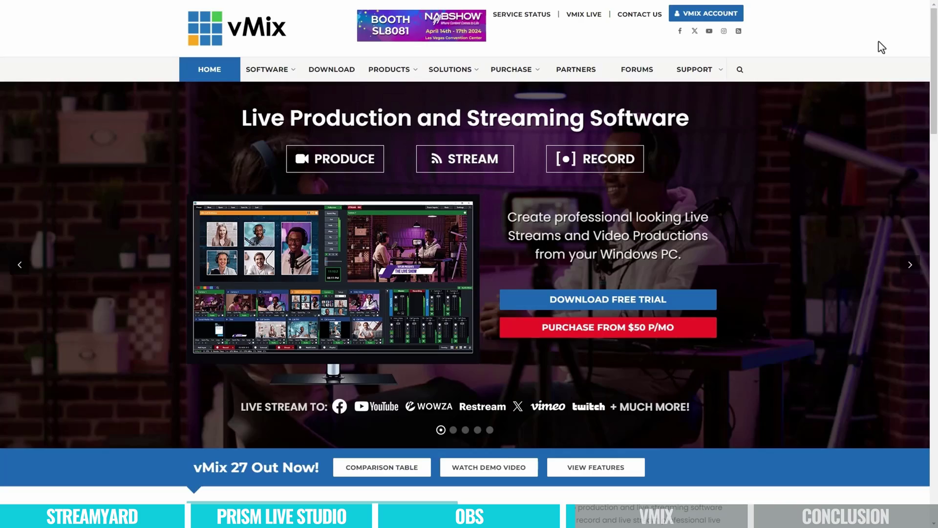
Scroll down the vMix homepage.
{"action": "scroll", "coordinate": [879, 46], "scroll_direction": "down", "scroll_amount": 4}
{"action": "scroll", "coordinate": [872, 78], "scroll_direction": "down", "scroll_amount": 4}
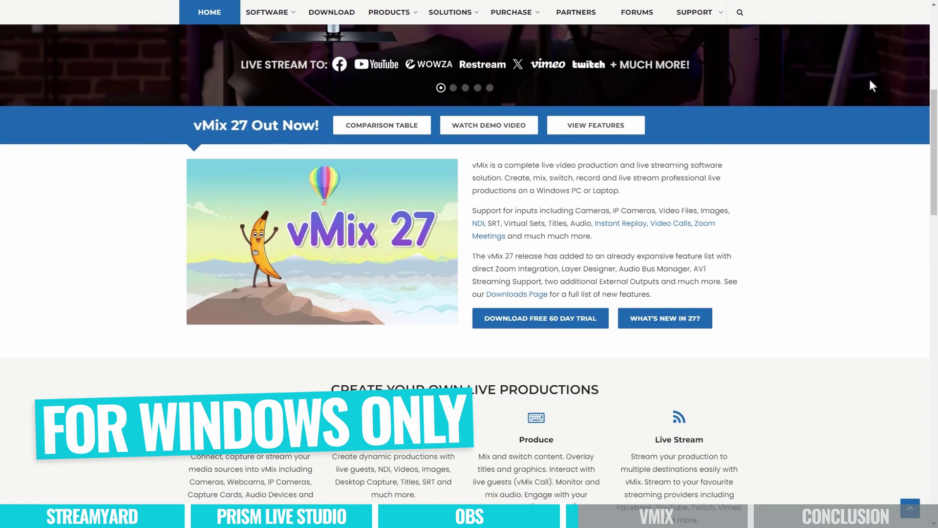
{"action": "scroll", "coordinate": [870, 83], "scroll_direction": "down", "scroll_amount": 4}
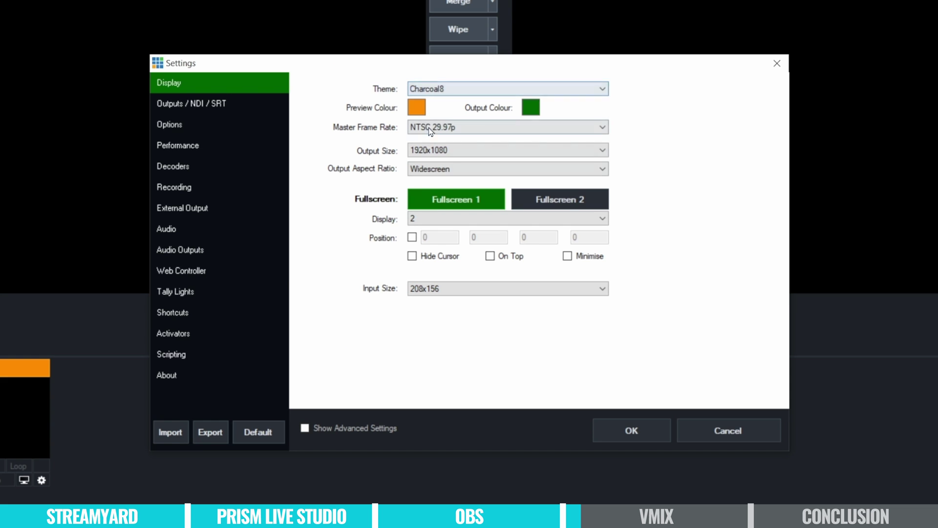
Add the c922 Pro Stream Webcam and put 8 Call Mel in multiview slot 2.
{"action": "left_click", "coordinate": [531, 107]}
{"action": "left_click", "coordinate": [391, 260]}
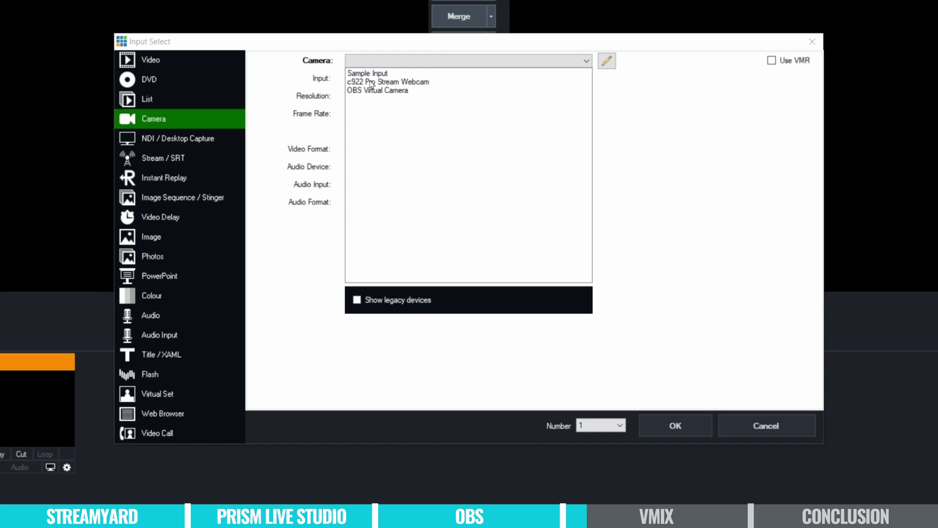
{"action": "left_click", "coordinate": [372, 82]}
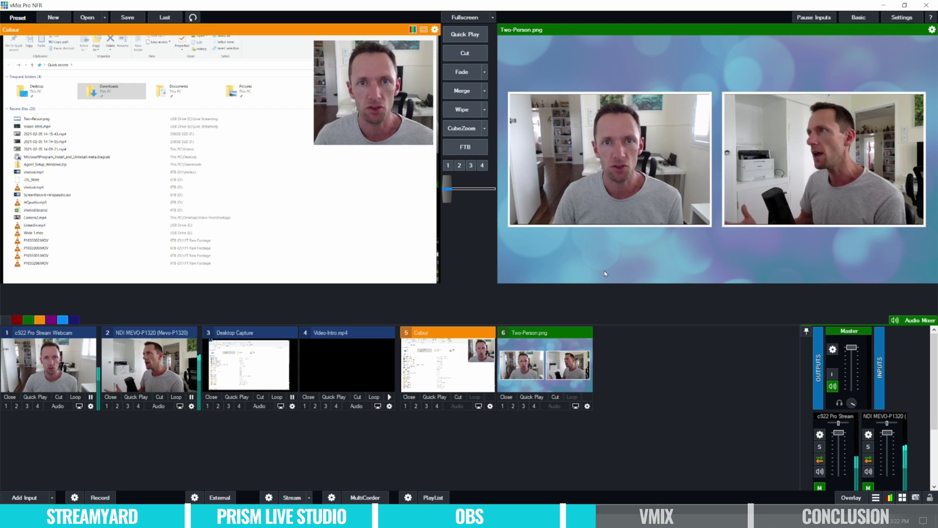
{"action": "left_click", "coordinate": [458, 397]}
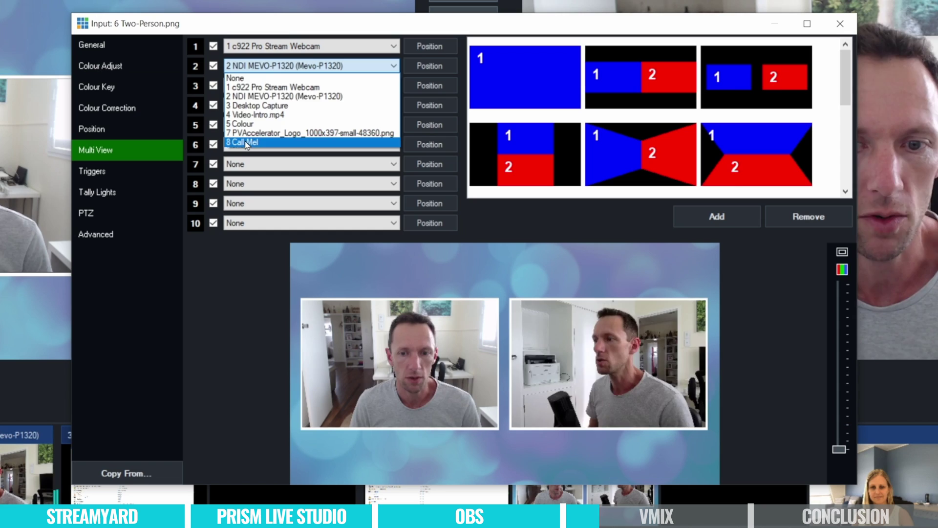
{"action": "left_click", "coordinate": [254, 223]}
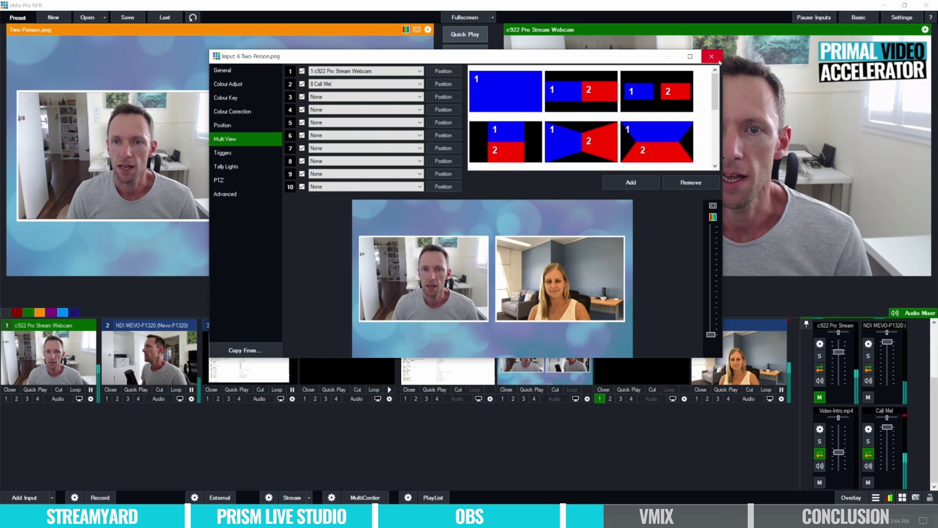
{"action": "left_click", "coordinate": [850, 30]}
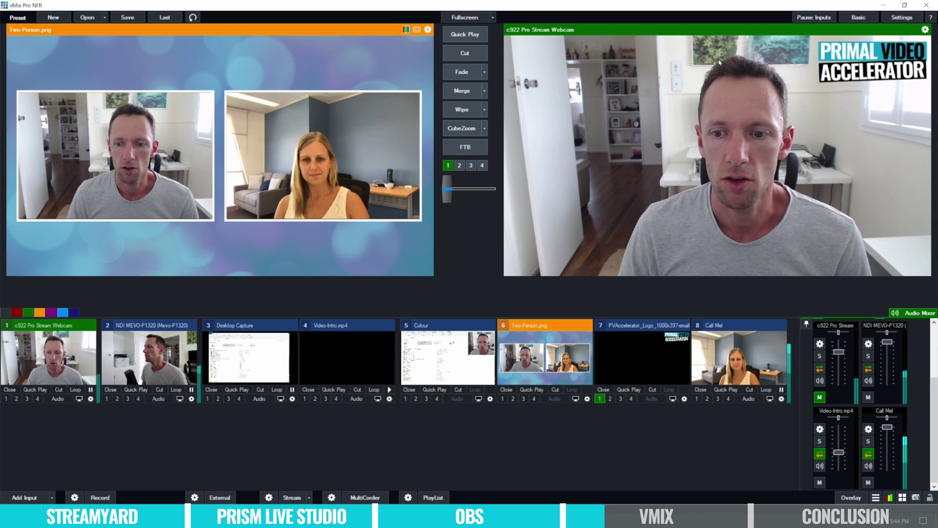
Cut live to the Two-Person layout, Call Mel, the webcam, then Two-Person again.
{"action": "left_click", "coordinate": [549, 381]}
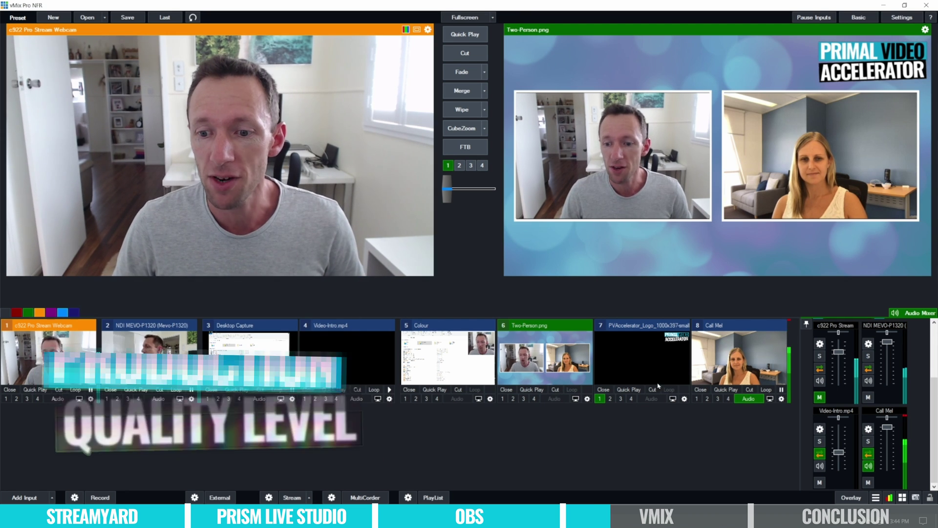
{"action": "left_click", "coordinate": [752, 391]}
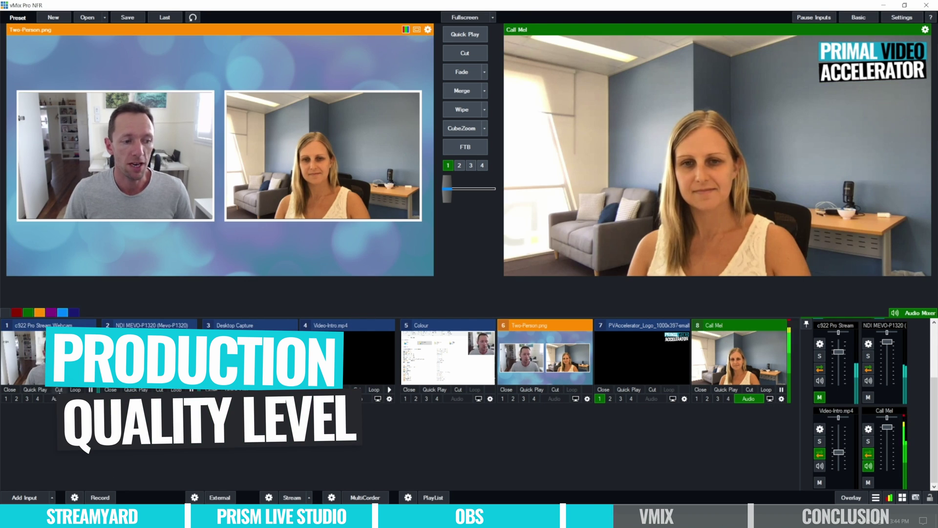
{"action": "left_click", "coordinate": [57, 389]}
{"action": "left_click", "coordinate": [556, 390]}
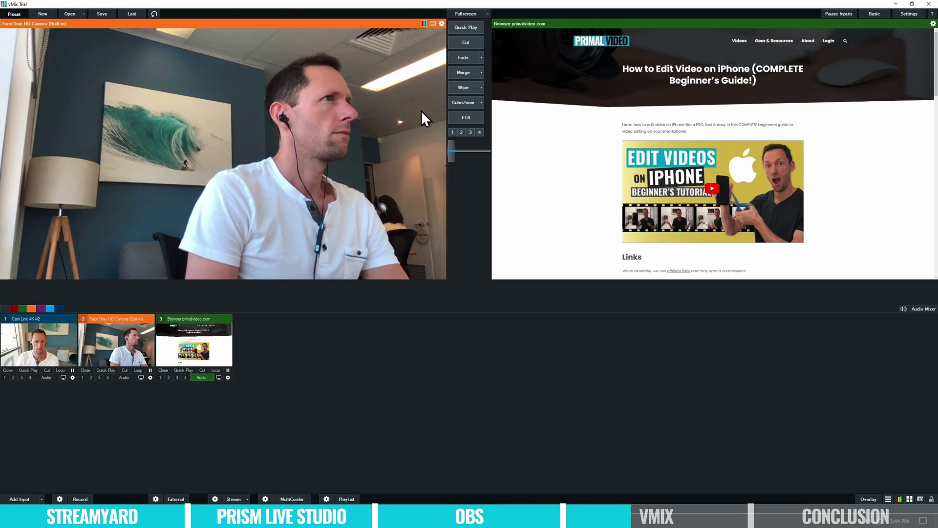
Overlay the FaceTime camera as picture-in-picture on overlay 1.
{"action": "left_click", "coordinate": [441, 24]}
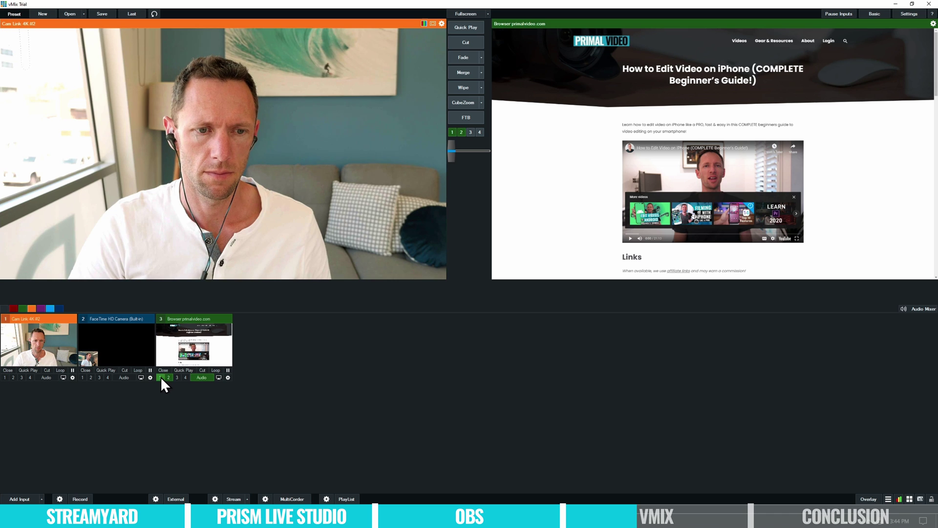
{"action": "left_click", "coordinate": [160, 377]}
{"action": "left_click", "coordinate": [169, 377]}
{"action": "left_click", "coordinate": [169, 377]}
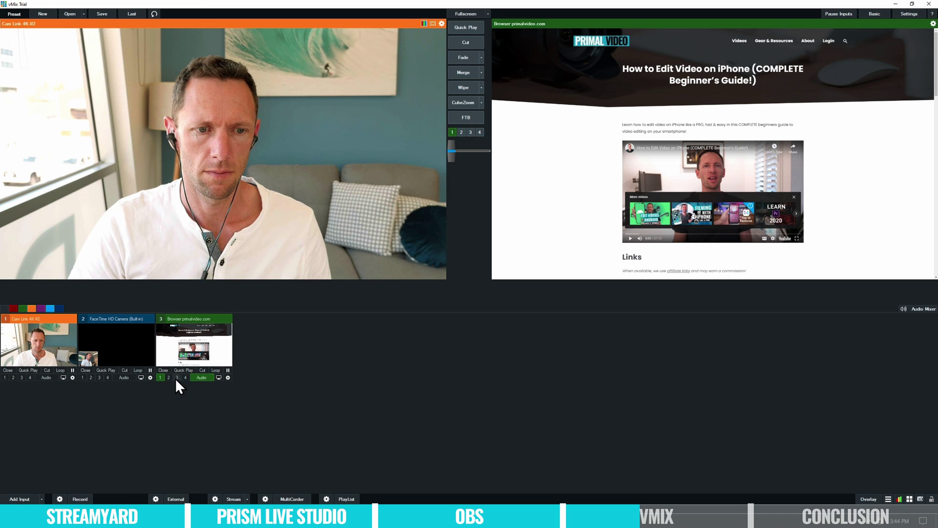
{"action": "left_click", "coordinate": [82, 377]}
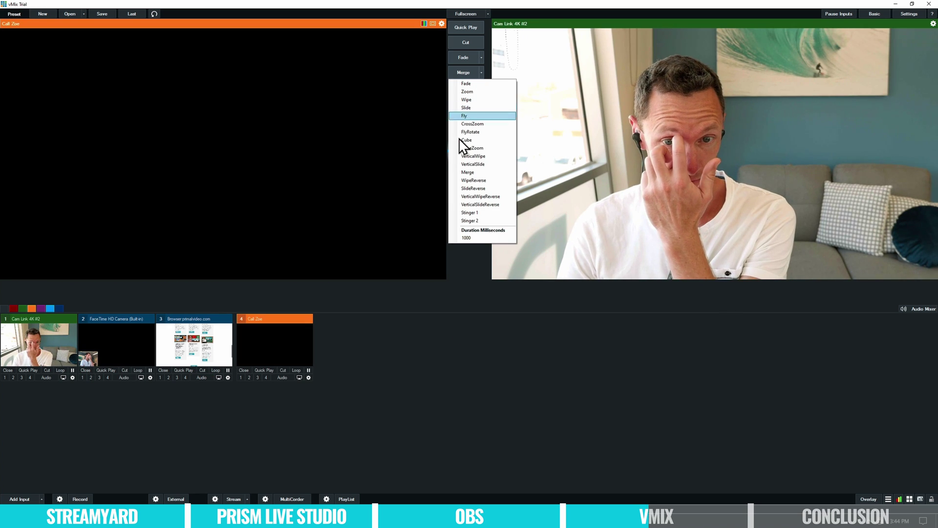
Leave the transition unchanged and put the primalvideo.com browser input in preview.
{"action": "left_click", "coordinate": [461, 258]}
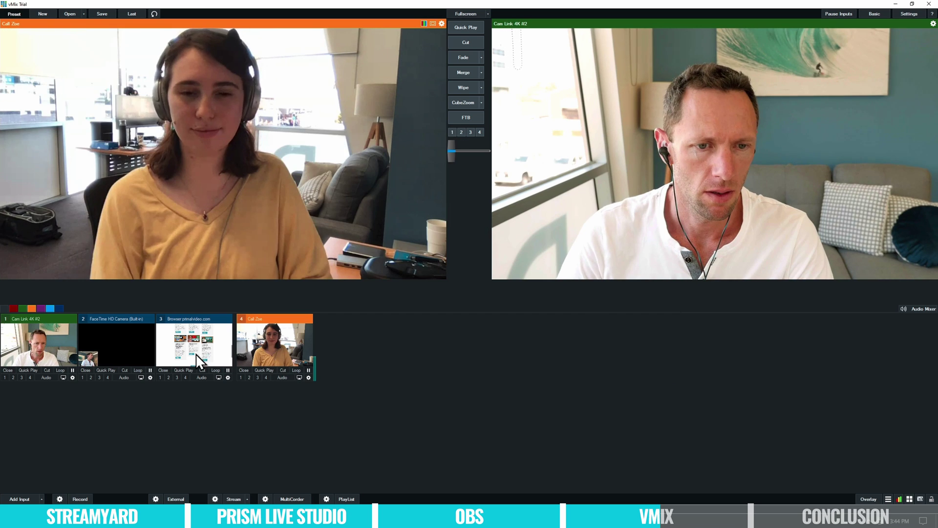
{"action": "left_click", "coordinate": [197, 355]}
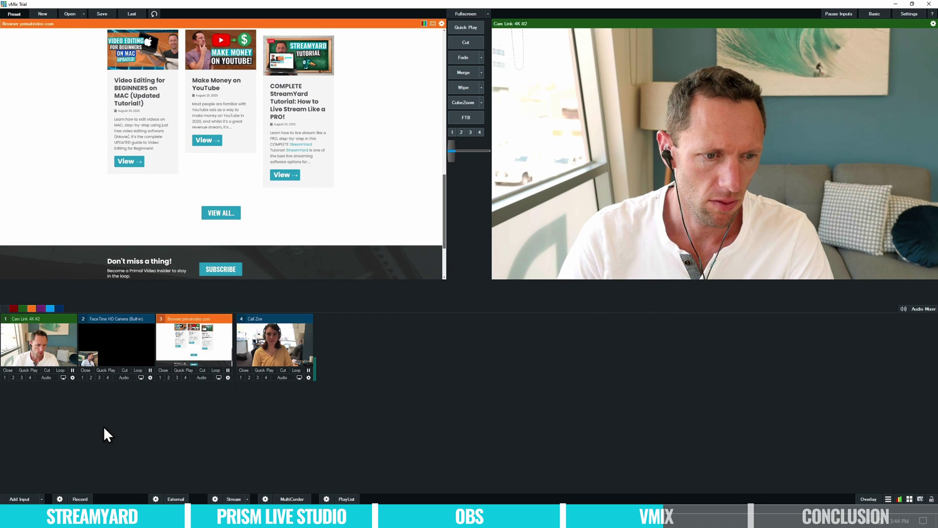
{"action": "left_click", "coordinate": [31, 499]}
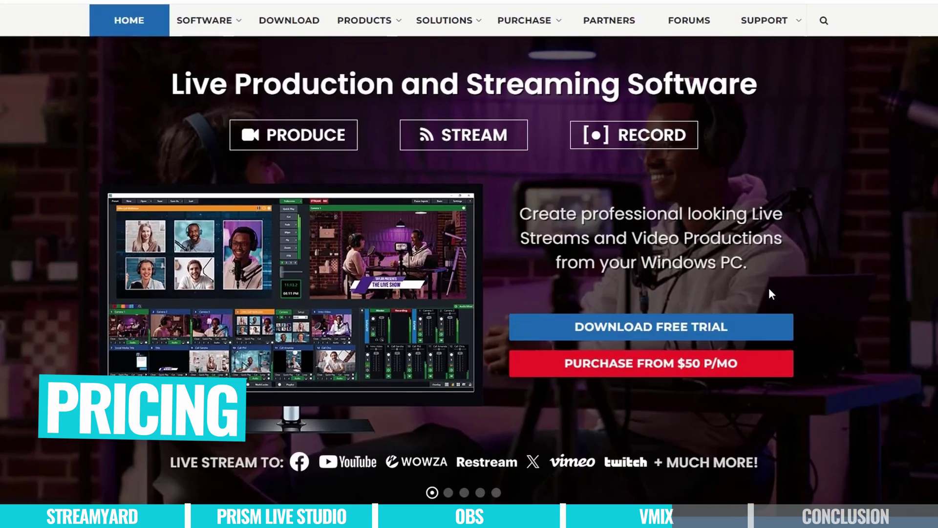
Open the vMix Purchase page and scroll to the Software Comparison Table.
{"action": "scroll", "coordinate": [772, 289], "scroll_direction": "down", "scroll_amount": 6}
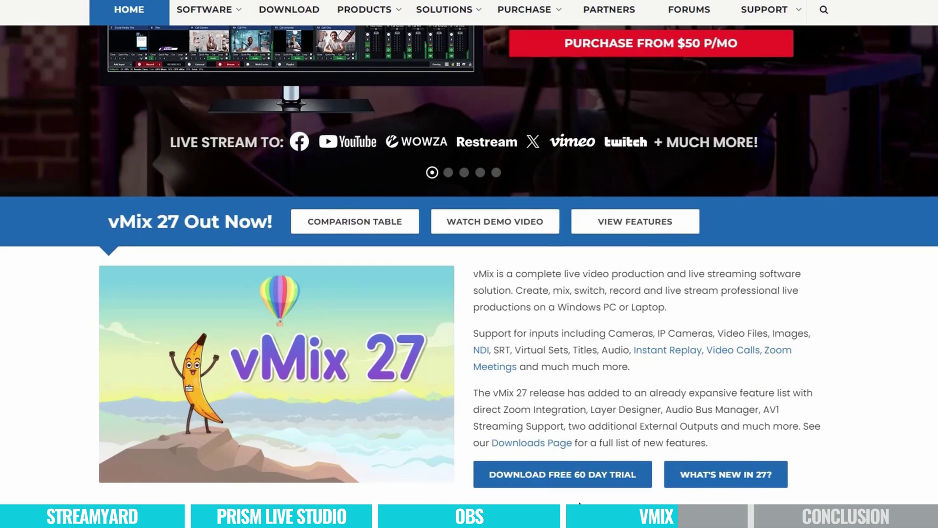
{"action": "left_click", "coordinate": [510, 15]}
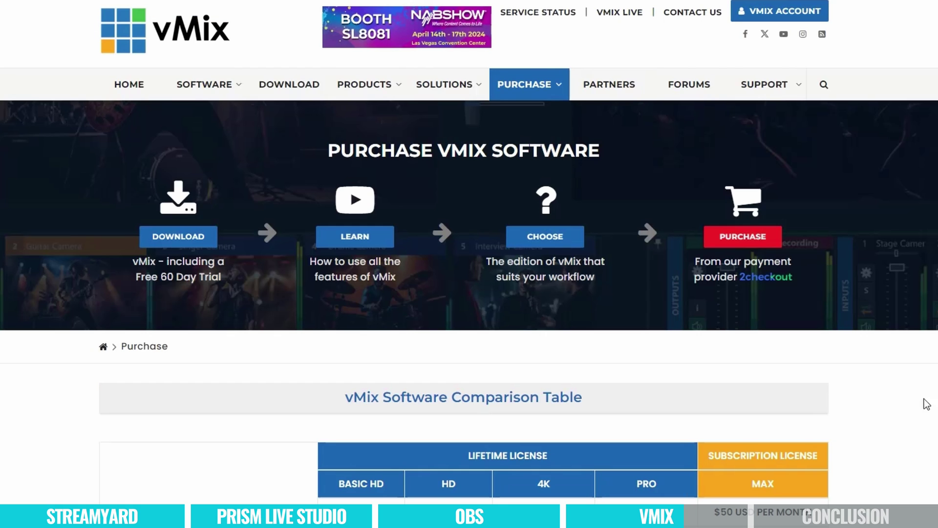
{"action": "scroll", "coordinate": [927, 419], "scroll_direction": "down", "scroll_amount": 6}
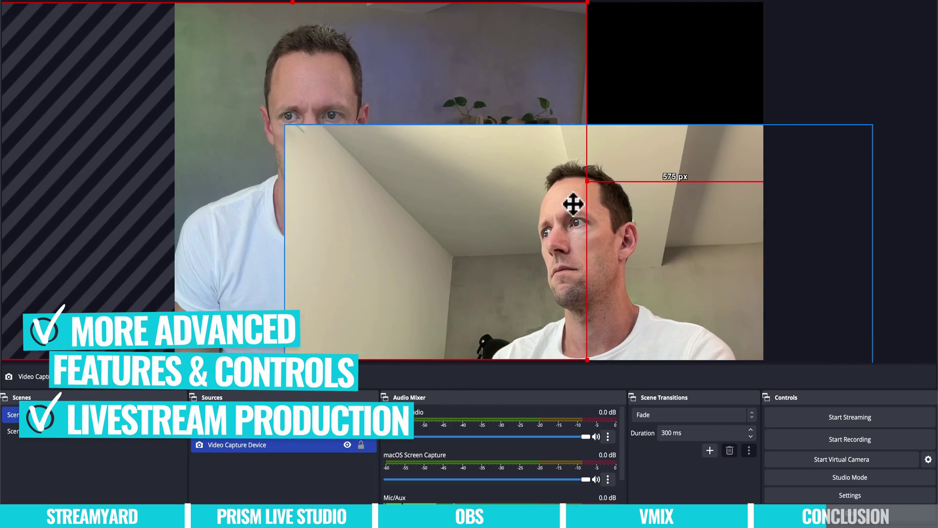
Move the camera source up-right, then lower on the OBS canvas, finishing with a slight nudge left.
{"action": "left_click_drag", "start_coordinate": [573, 204], "coordinate": [655, 119]}
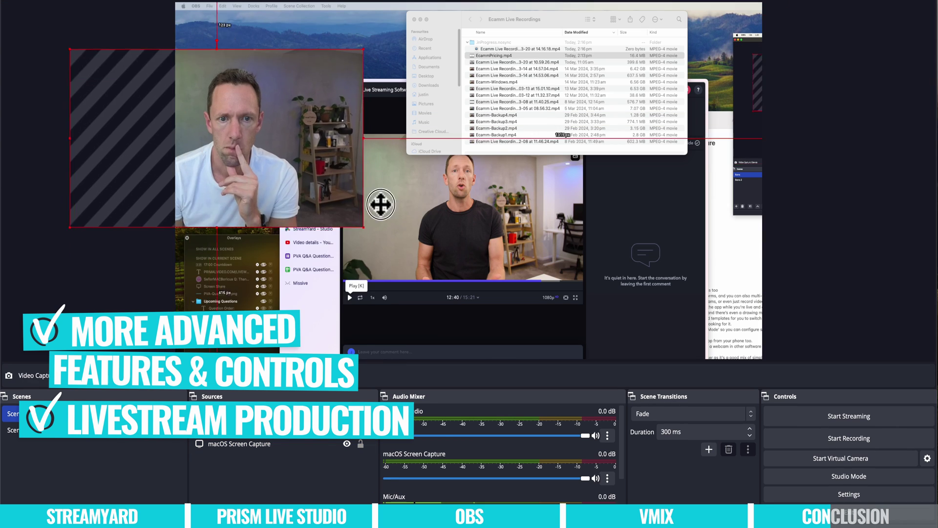
{"action": "left_click_drag", "start_coordinate": [381, 203], "coordinate": [428, 438]}
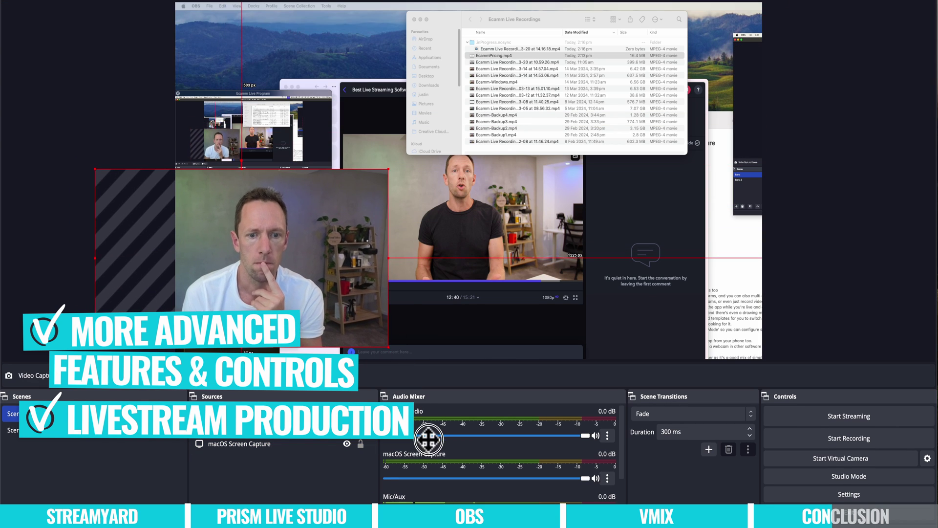
{"action": "left_click_drag", "start_coordinate": [389, 351], "coordinate": [407, 357]}
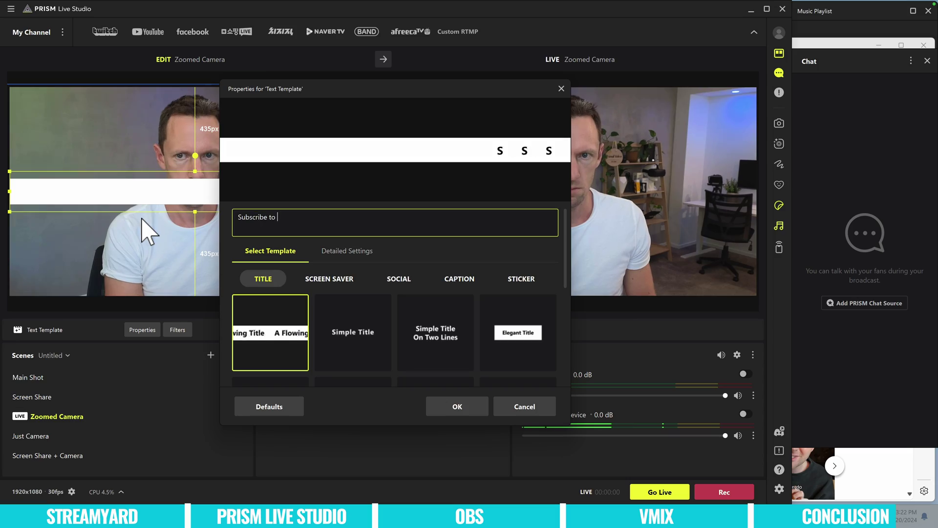
Finish the 'Subscribe to Primal Video!' banner, raise it on the camera shot, and send it live.
{"action": "type", "text": "!"}
{"action": "left_click", "coordinate": [457, 406]}
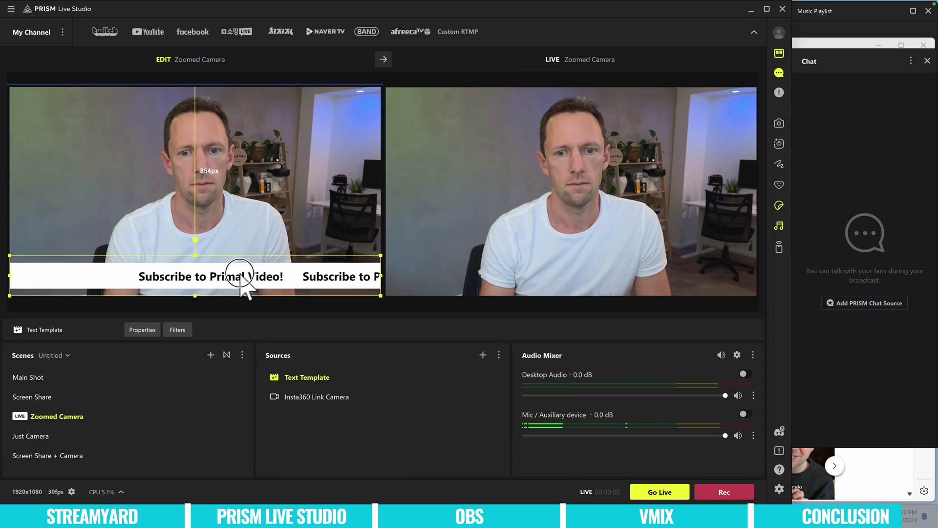
{"action": "mouse_move", "coordinate": [315, 274]}
{"action": "left_mouse_down"}
{"action": "mouse_move", "coordinate": [308, 155]}
{"action": "mouse_move", "coordinate": [314, 263]}
{"action": "left_mouse_up"}
{"action": "left_click", "coordinate": [383, 59]}
{"action": "left_click", "coordinate": [383, 59]}
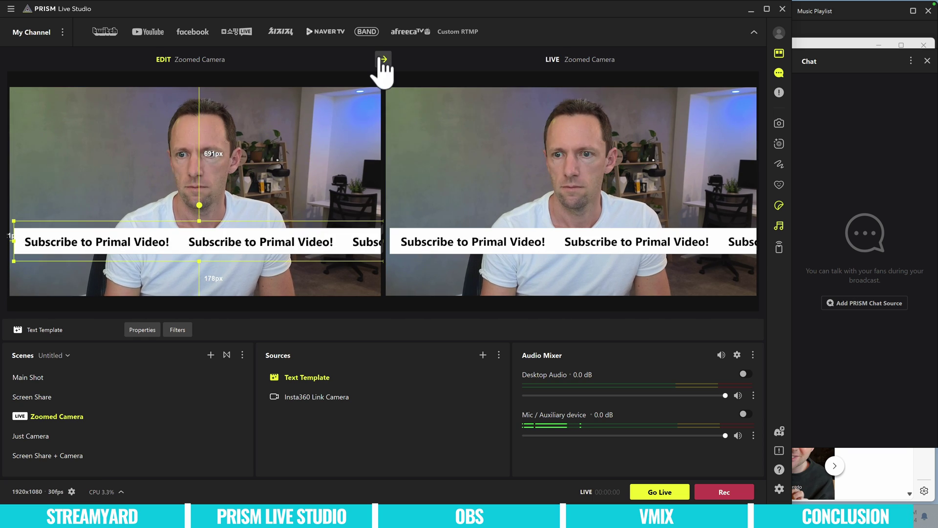
Select the Insta360 camera source and use a vMix video feed as the meeting camera.
{"action": "left_click", "coordinate": [265, 272]}
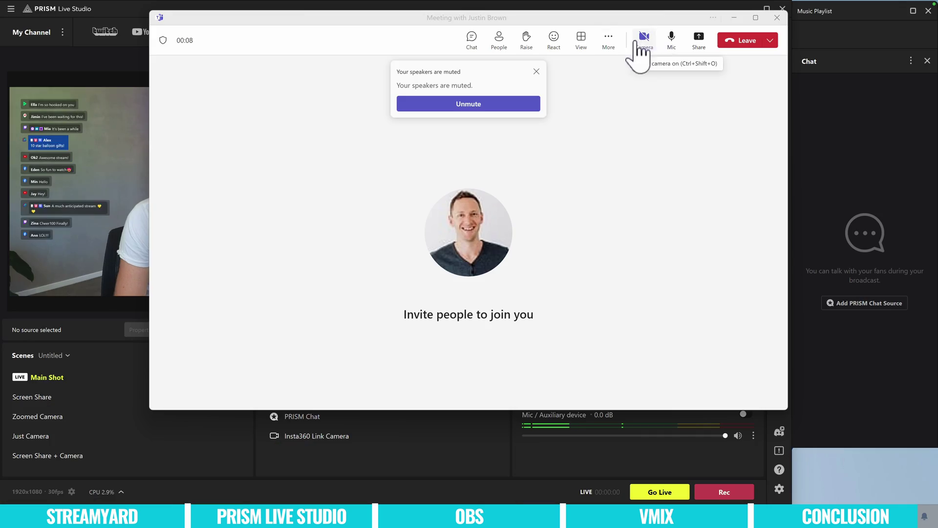
{"action": "left_click", "coordinate": [609, 40]}
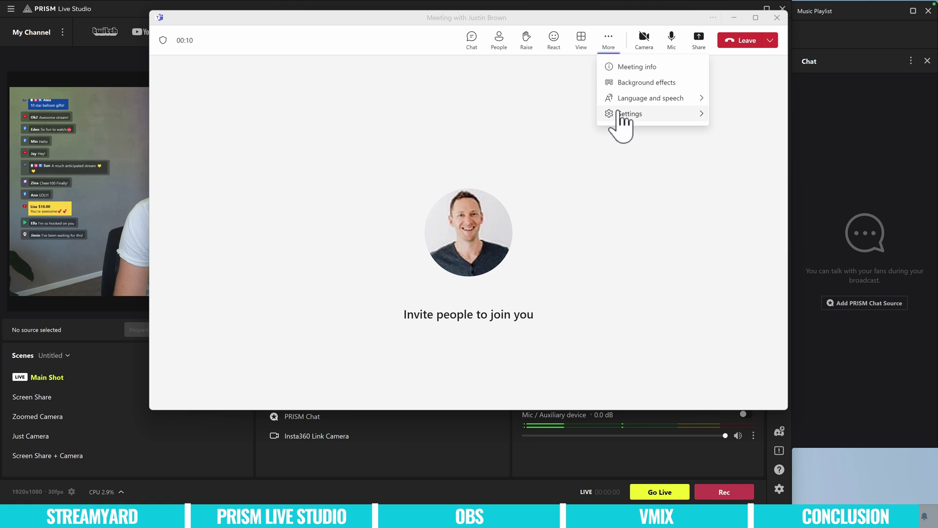
{"action": "left_click", "coordinate": [576, 128]}
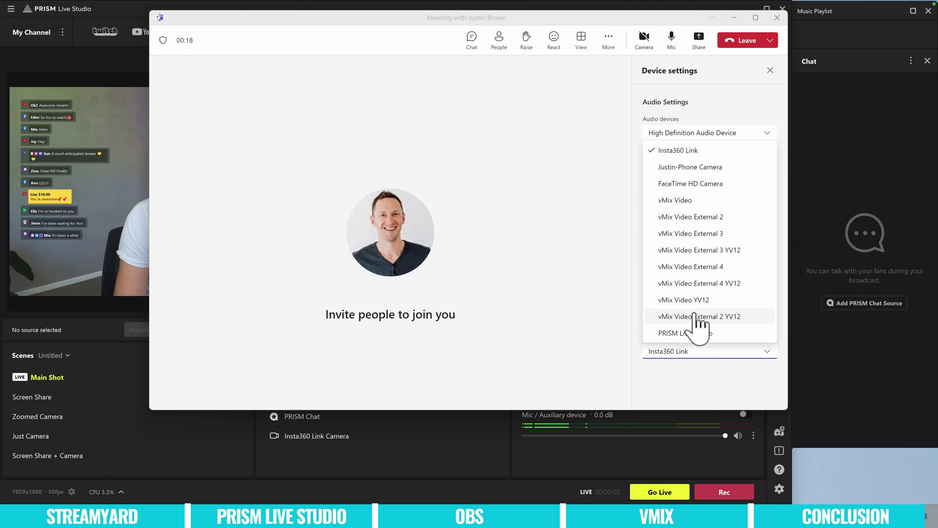
{"action": "left_click", "coordinate": [644, 40]}
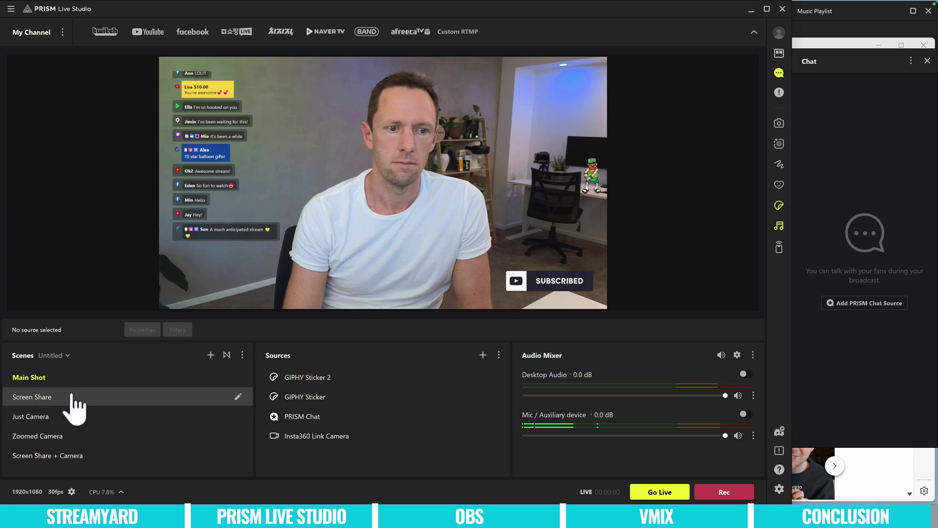
Switch between camera scenes, ending on Screen Share + Camera with the webcam inset.
{"action": "left_click", "coordinate": [68, 455]}
{"action": "left_click", "coordinate": [28, 377]}
{"action": "left_click", "coordinate": [84, 417]}
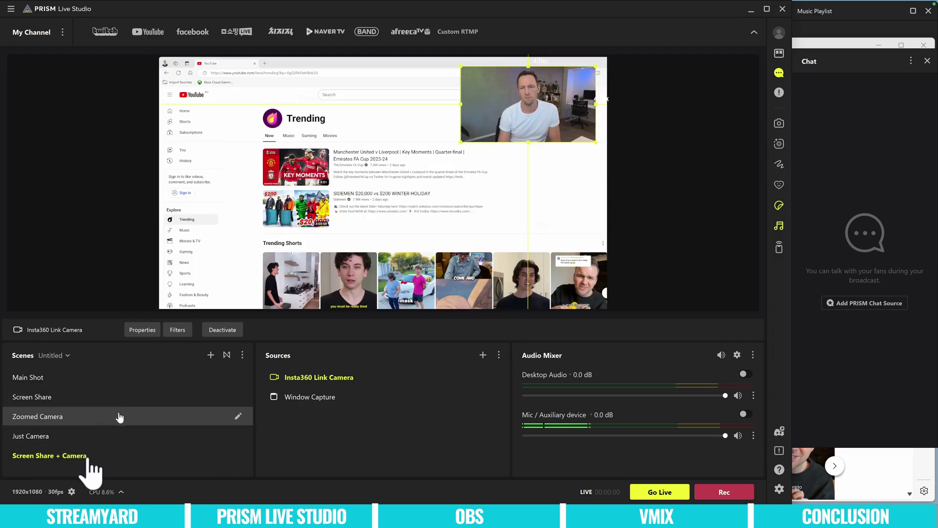